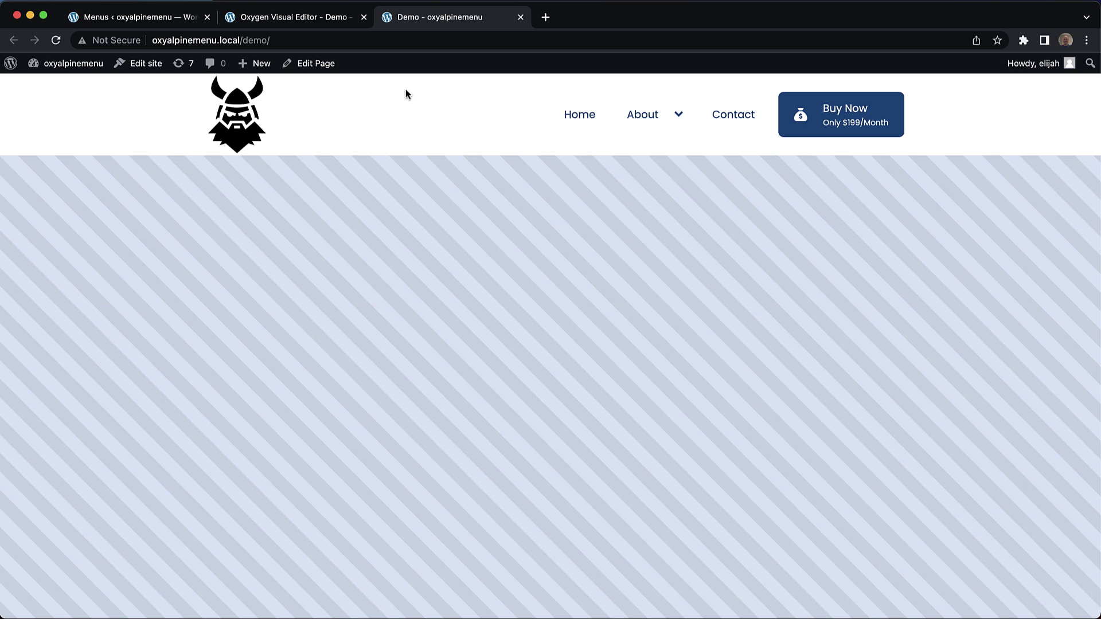
Step: Tab through Home, About and Contact on the live header, then open the About dropdown
key(Tab)
key(Tab)
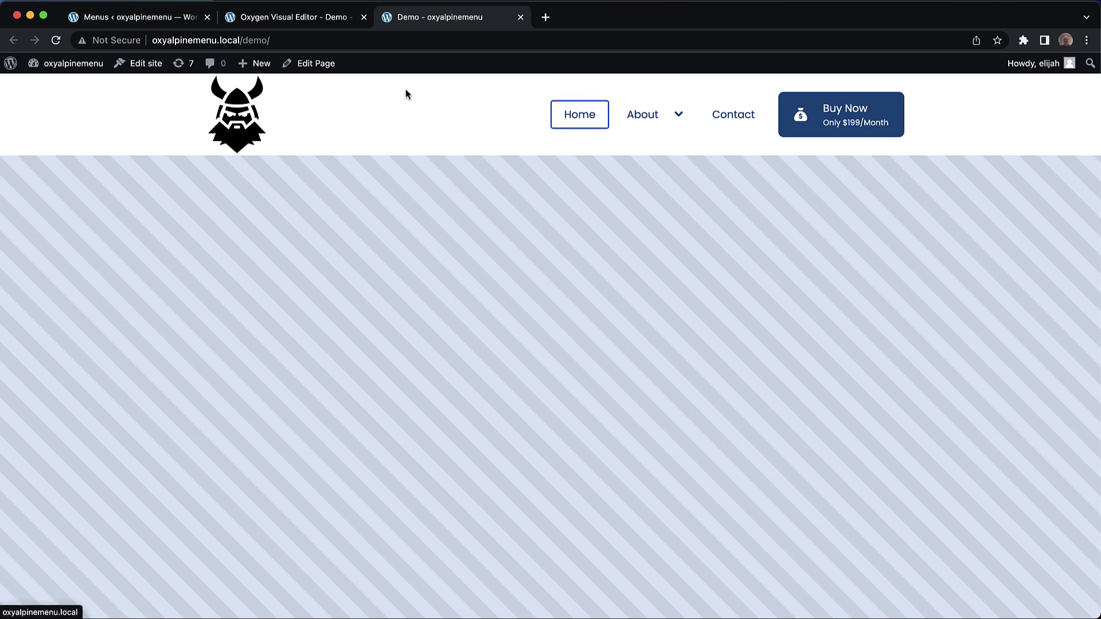
key(Tab)
key(Tab)
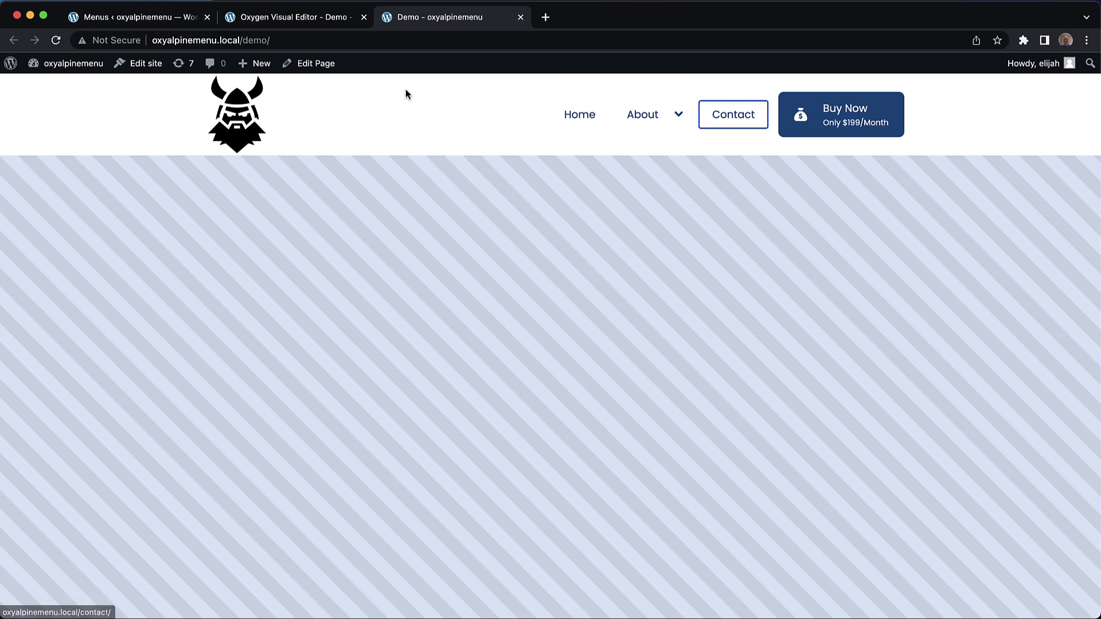
key(Tab)
key(shift+Tab)
key(shift+Tab)
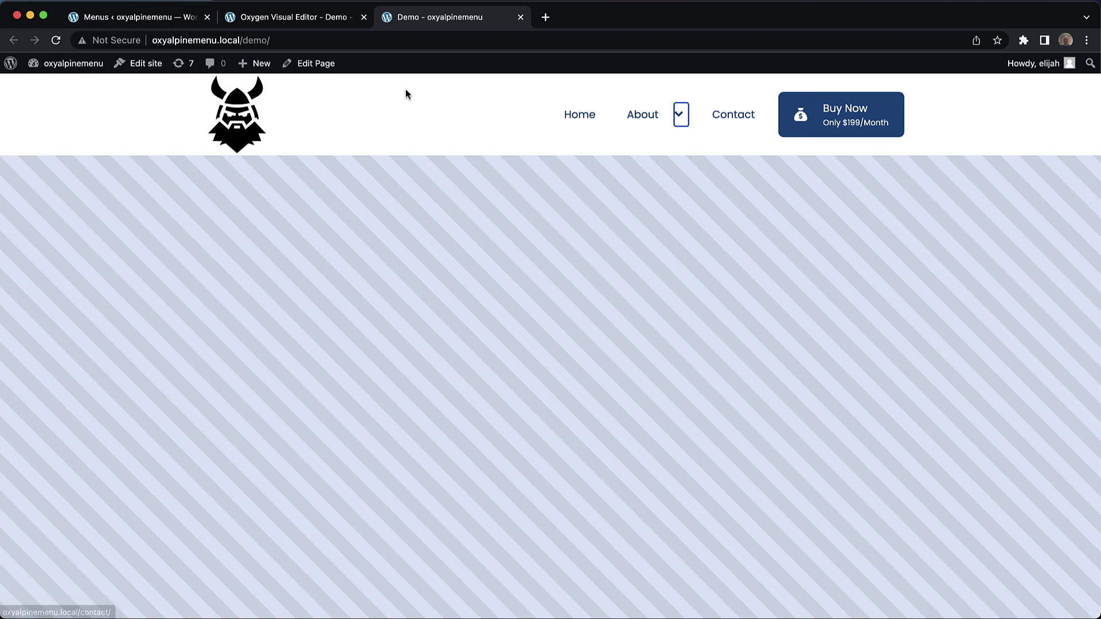
key(Return)
Step: Open the Pricing flyout under Our Products, close everything with Escape, then reopen About and Pricing
key(Tab)
key(Tab)
key(Tab)
key(Tab)
key(Return)
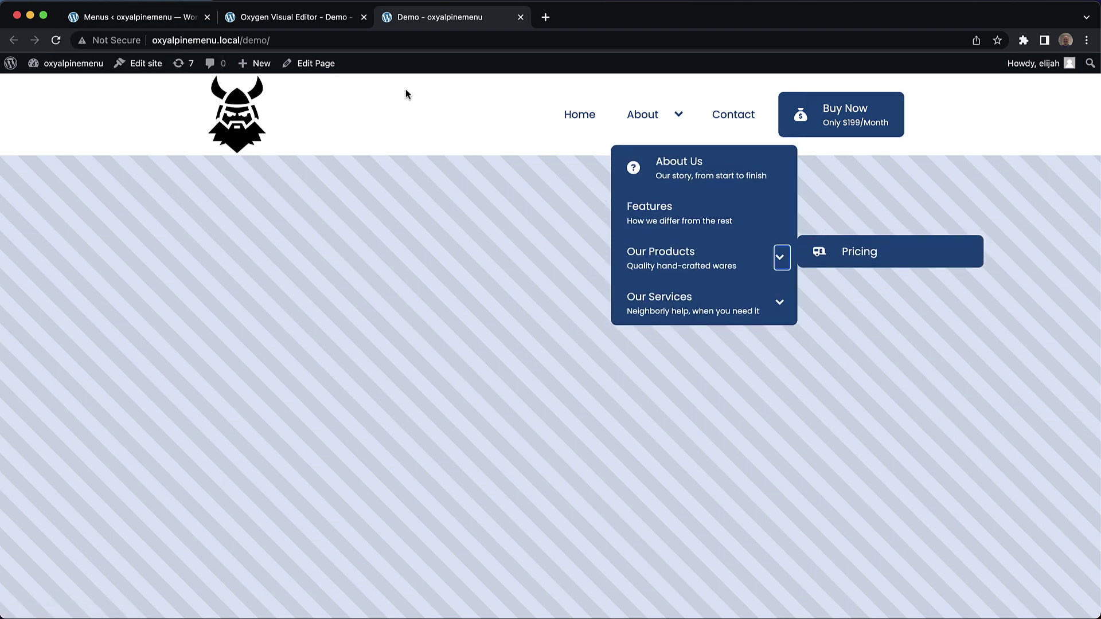
key(Escape)
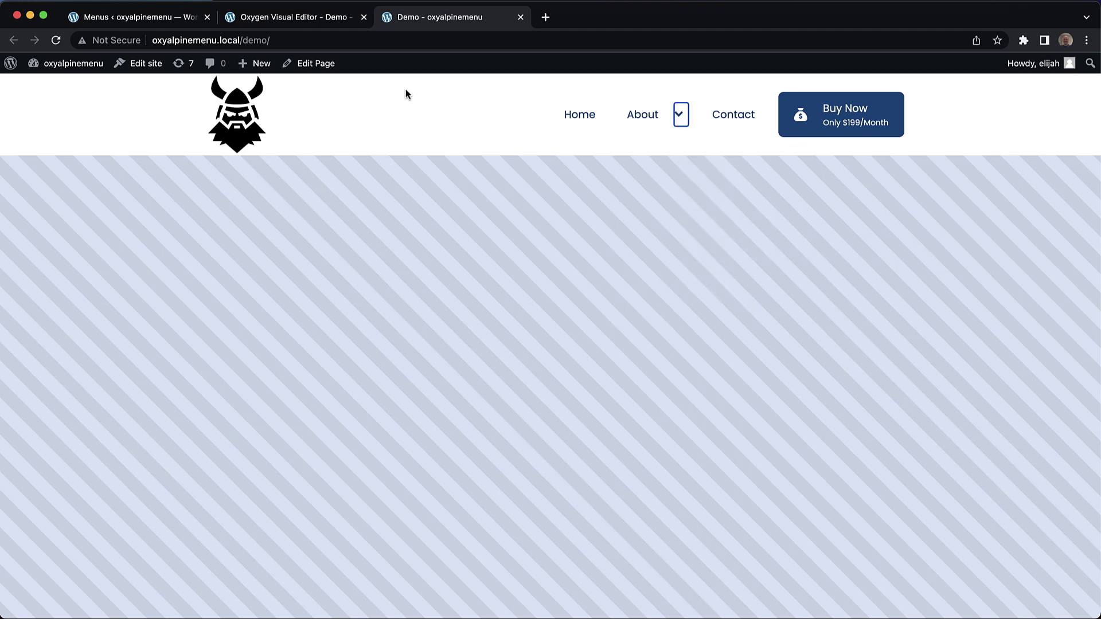
key(Return)
key(Tab)
key(Tab)
key(Tab)
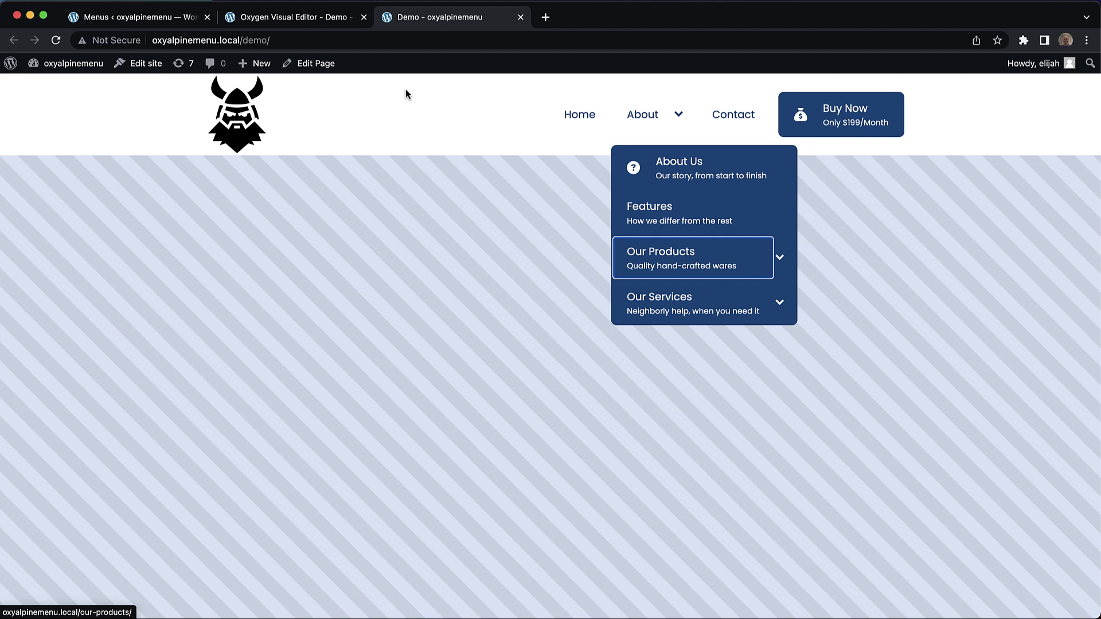
key(Tab)
key(Return)
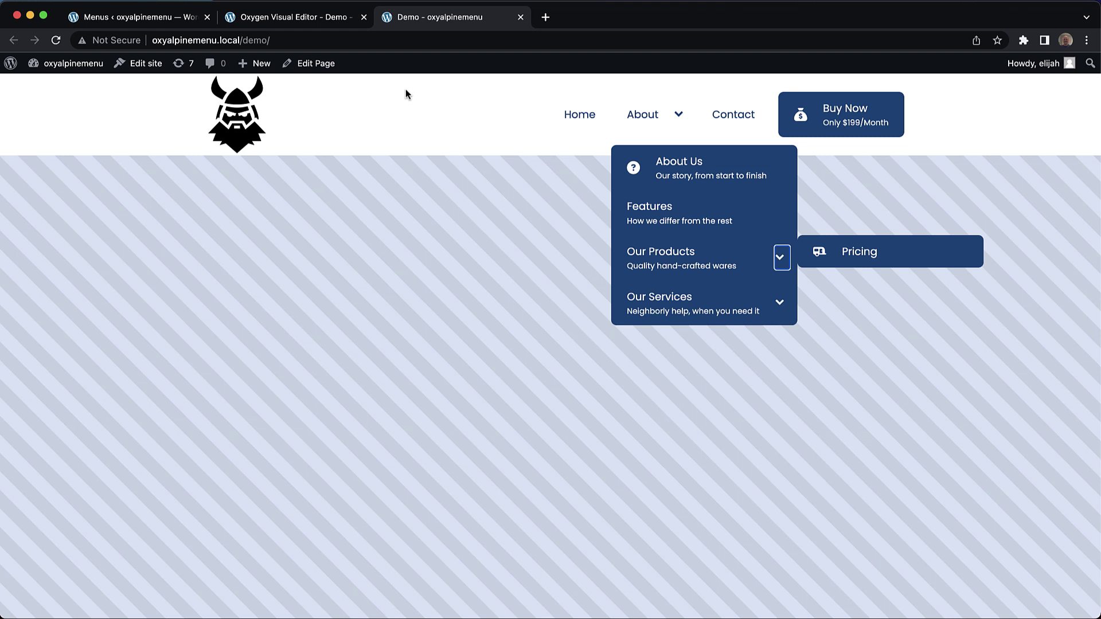
Step: Collapse the dropdowns and inspect the page in DevTools at a ~688px mobile width
click(406, 90)
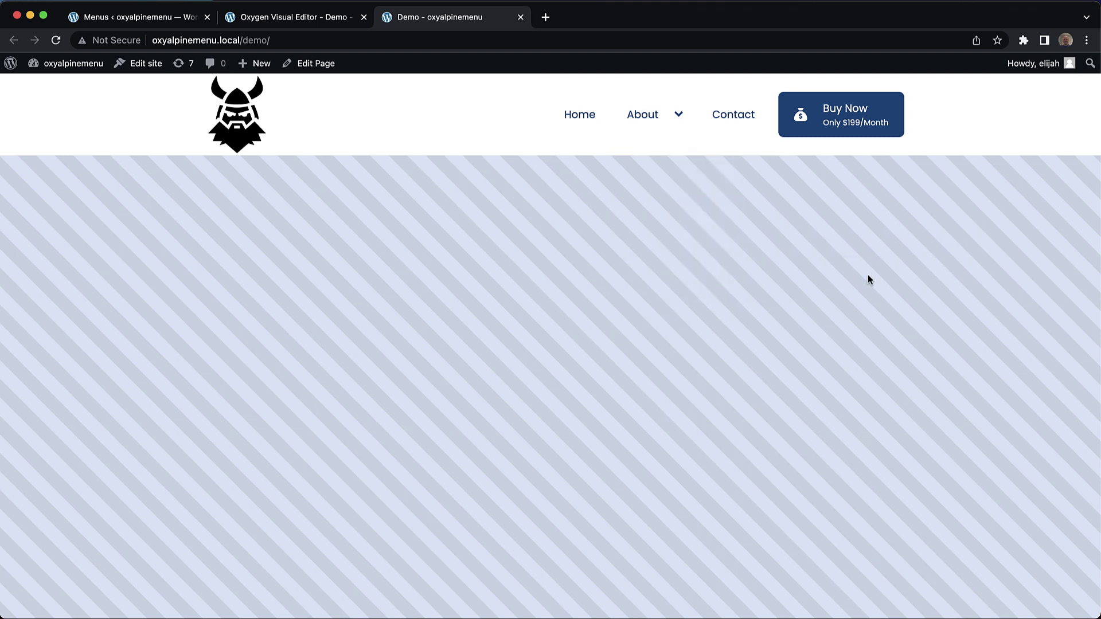
right_click(868, 280)
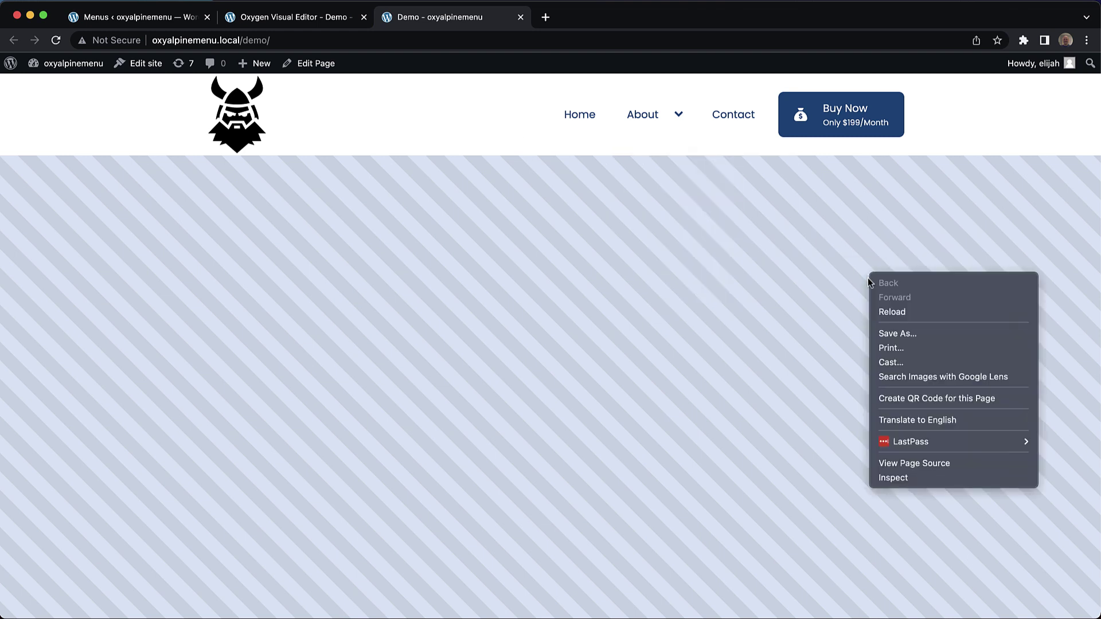
click(920, 477)
drag(1059, 343, 785, 343)
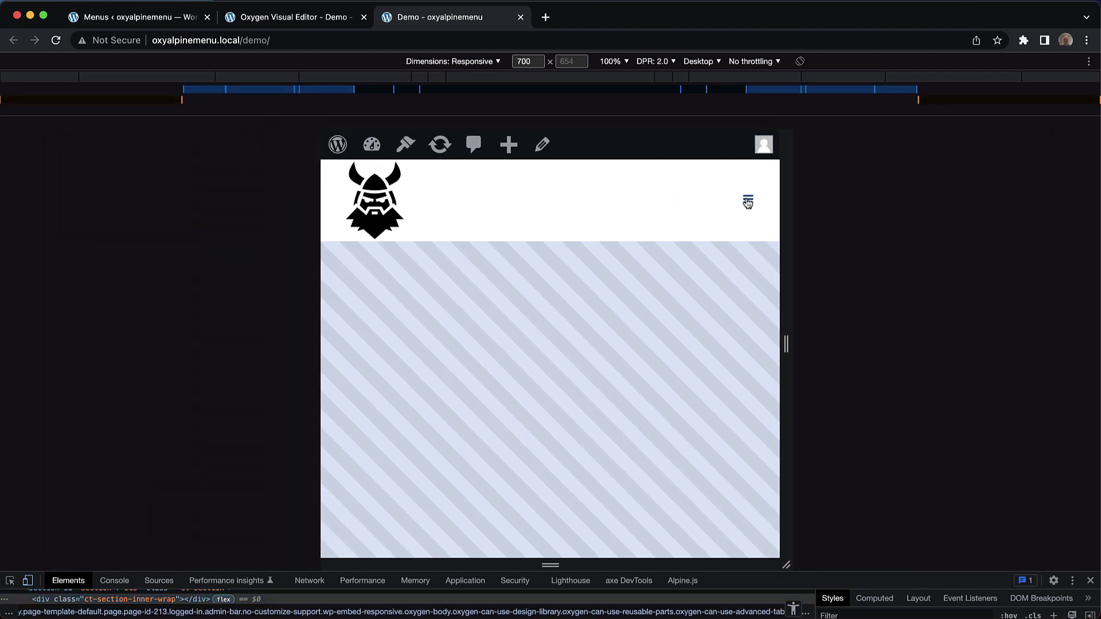
Step: Open and close the off-canvas mobile menu by mouse and by keyboard
click(747, 203)
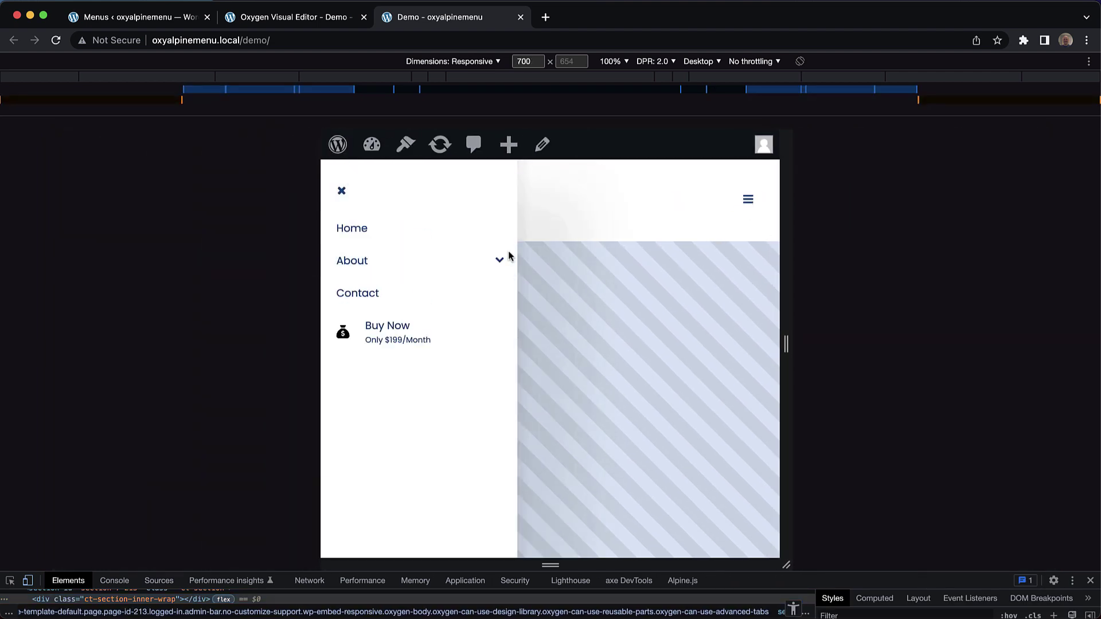
click(646, 188)
key(Return)
key(Tab)
key(Tab)
key(Tab)
key(Escape)
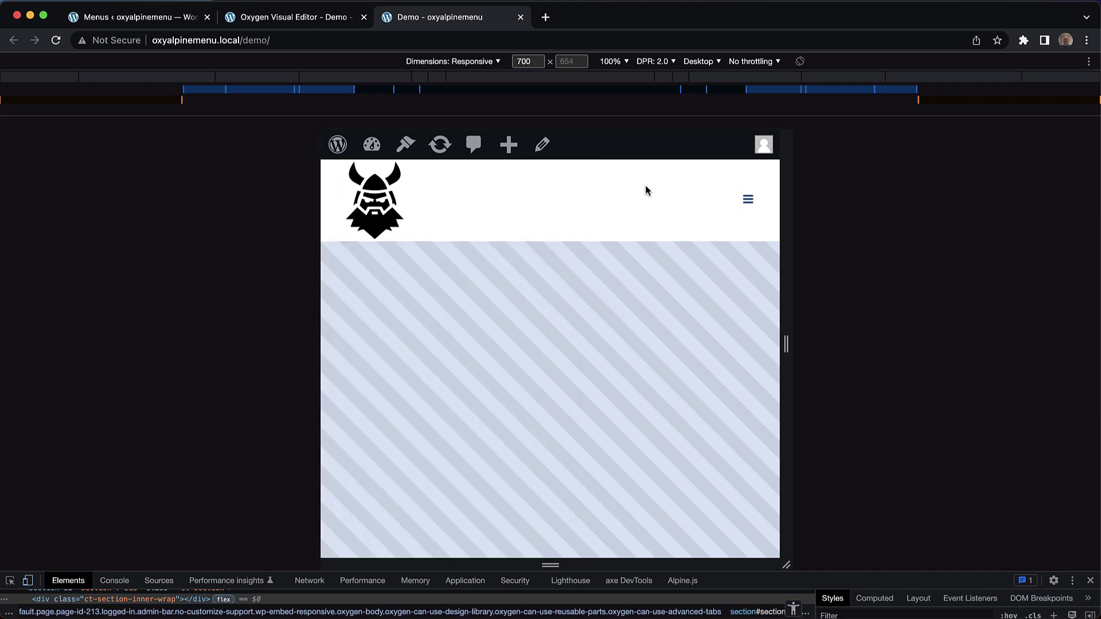
key(Return)
key(Tab)
key(Tab)
key(Tab)
Step: Expand the About and Pricing submenus in the mobile menu, then close DevTools
key(Return)
key(Tab)
key(Tab)
key(Tab)
key(Tab)
key(Return)
key(Tab)
key(Tab)
key(Tab)
key(Tab)
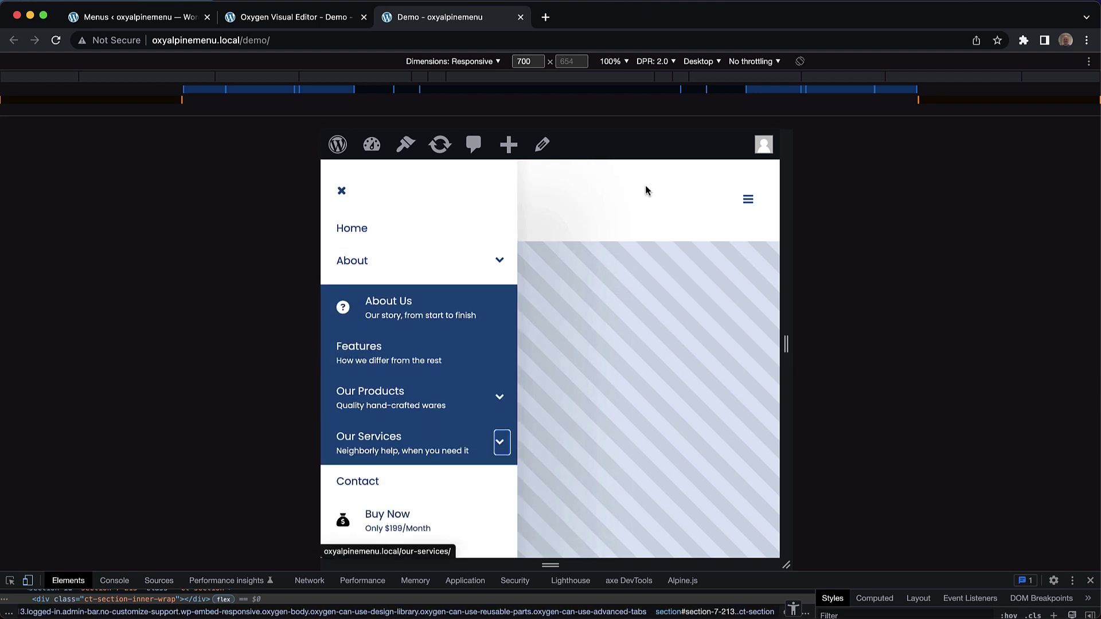
key(Tab)
key(Tab)
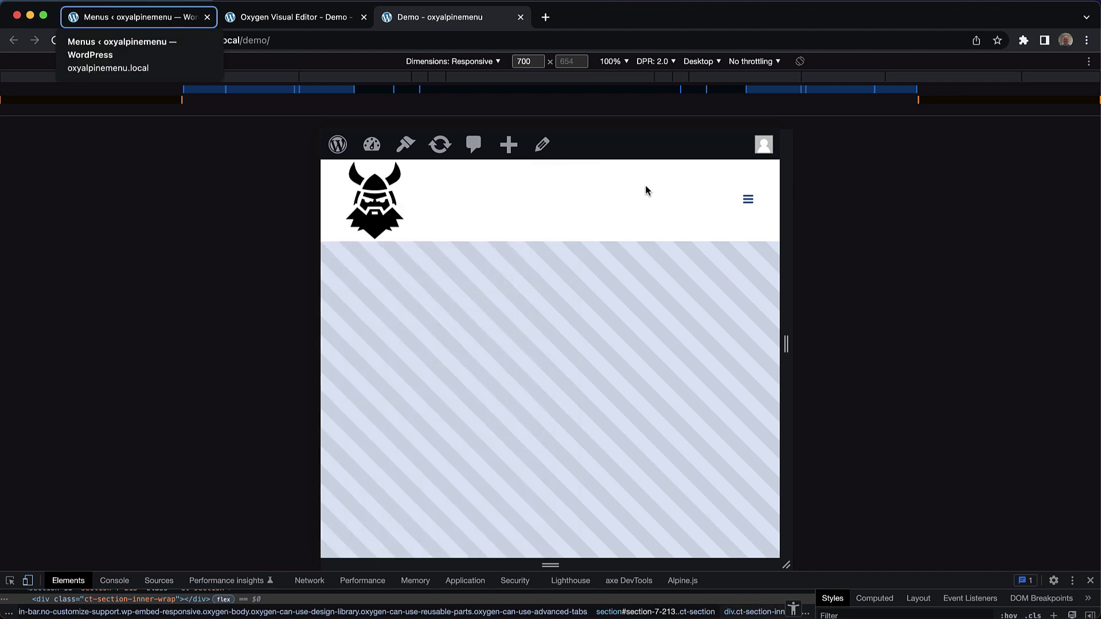
click(646, 191)
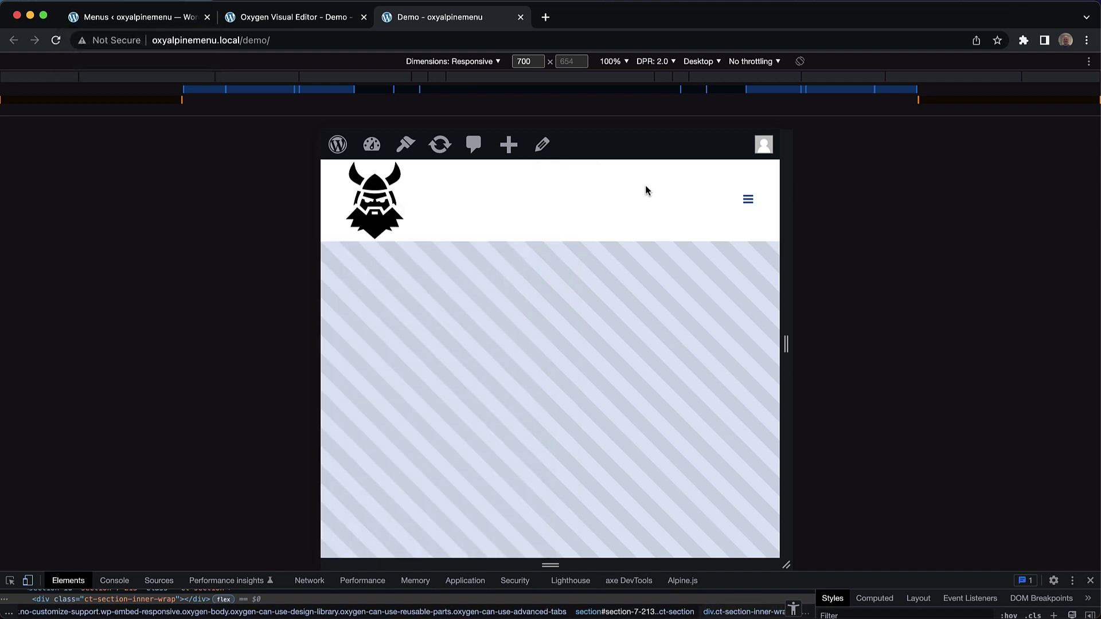
key(super+alt+i)
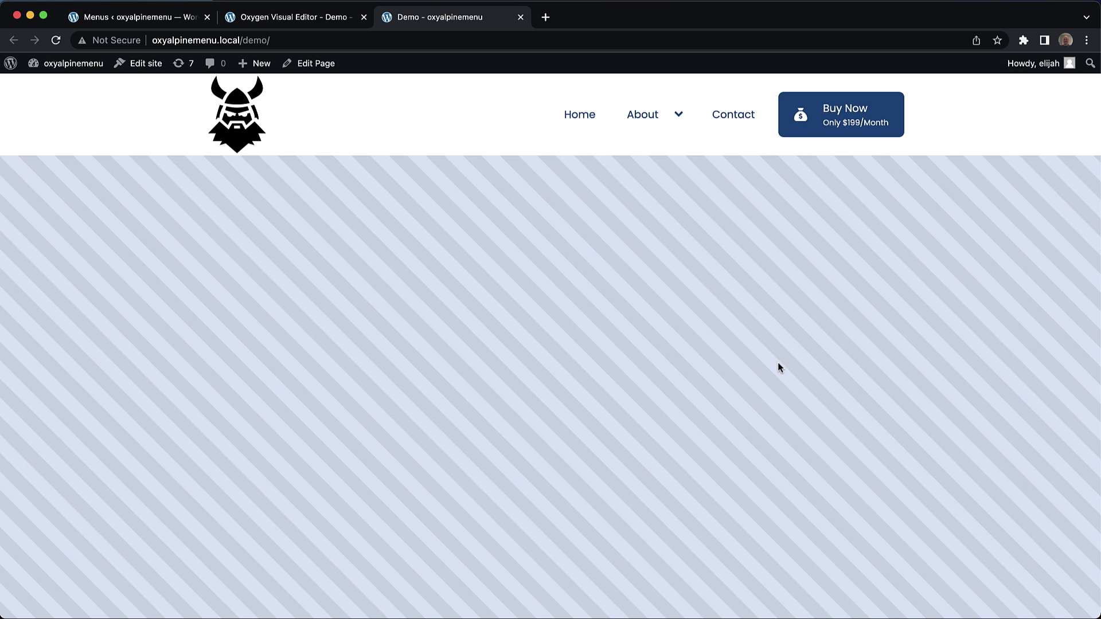
Step: Expand the Home item in the Demo Menu structure on the WordPress Menus page
key(super+1)
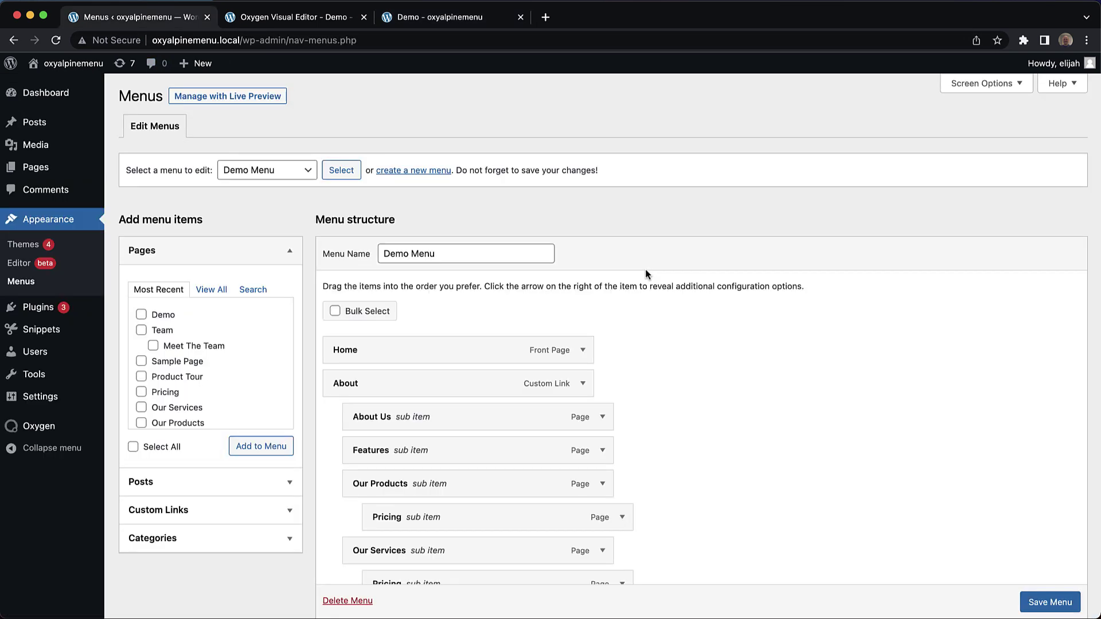
scroll(647, 274, down, 2)
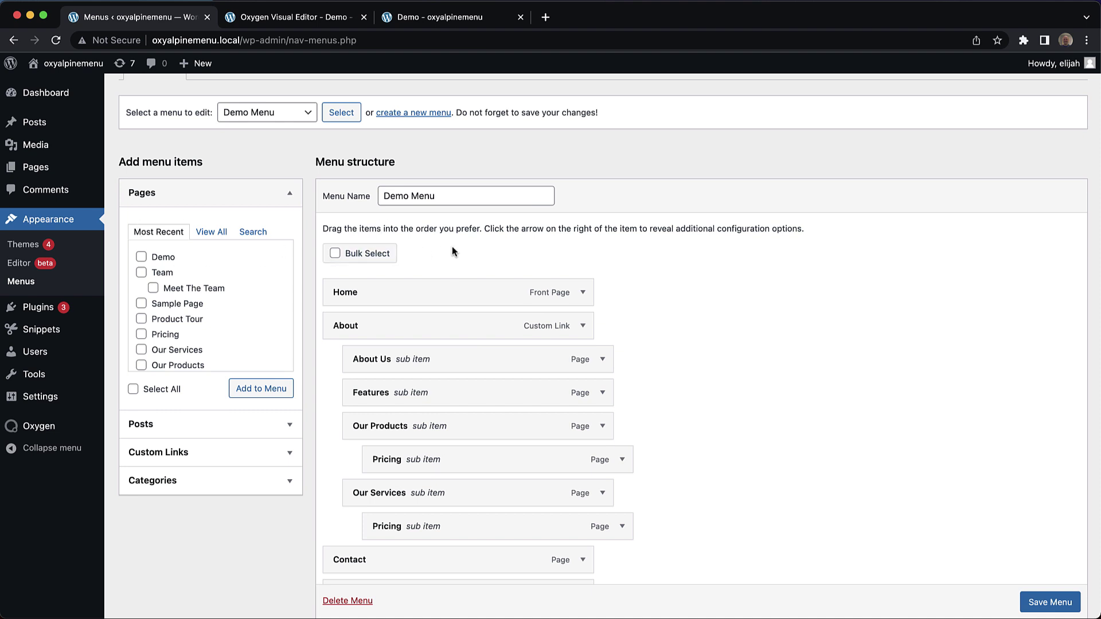
scroll(522, 226, down, 4)
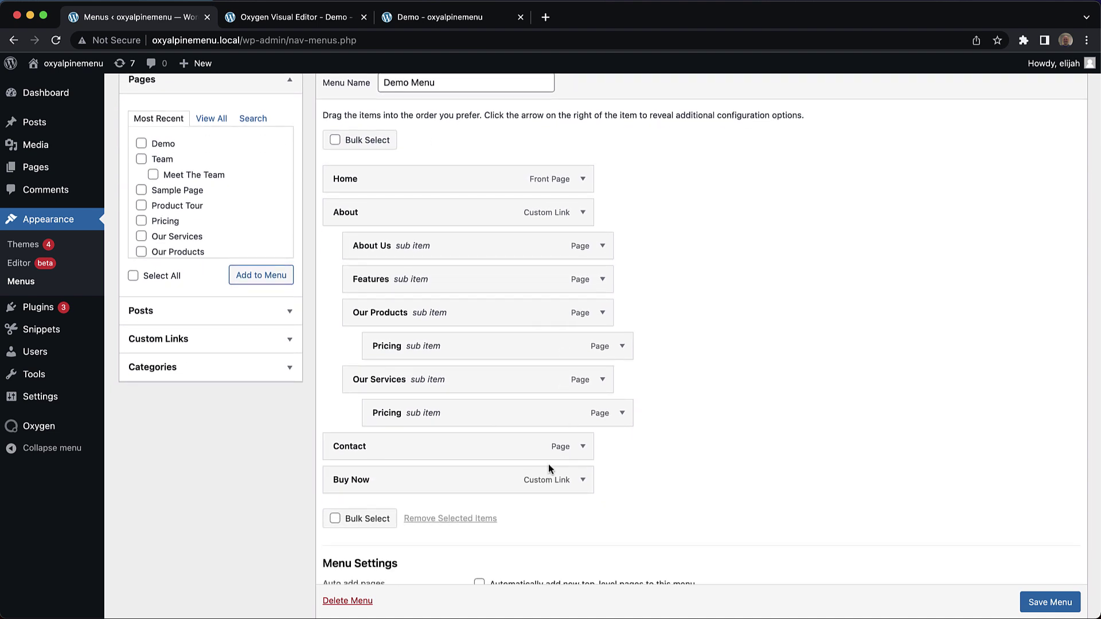
click(582, 178)
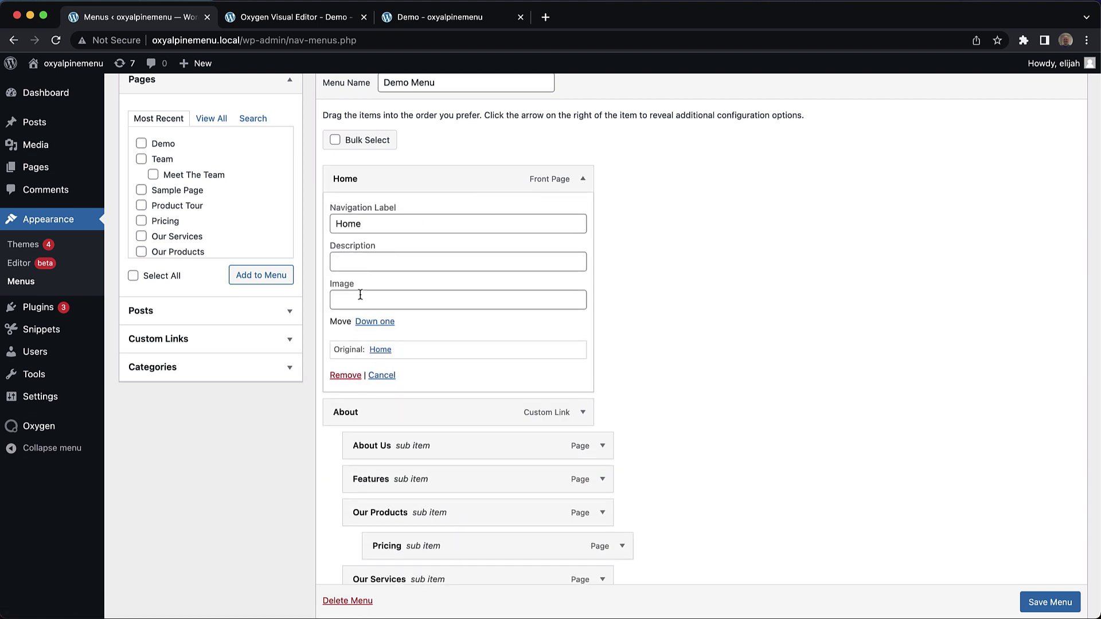
Step: Compare with the live Demo page, return to the Menus admin page and switch to Oxygen
click(435, 23)
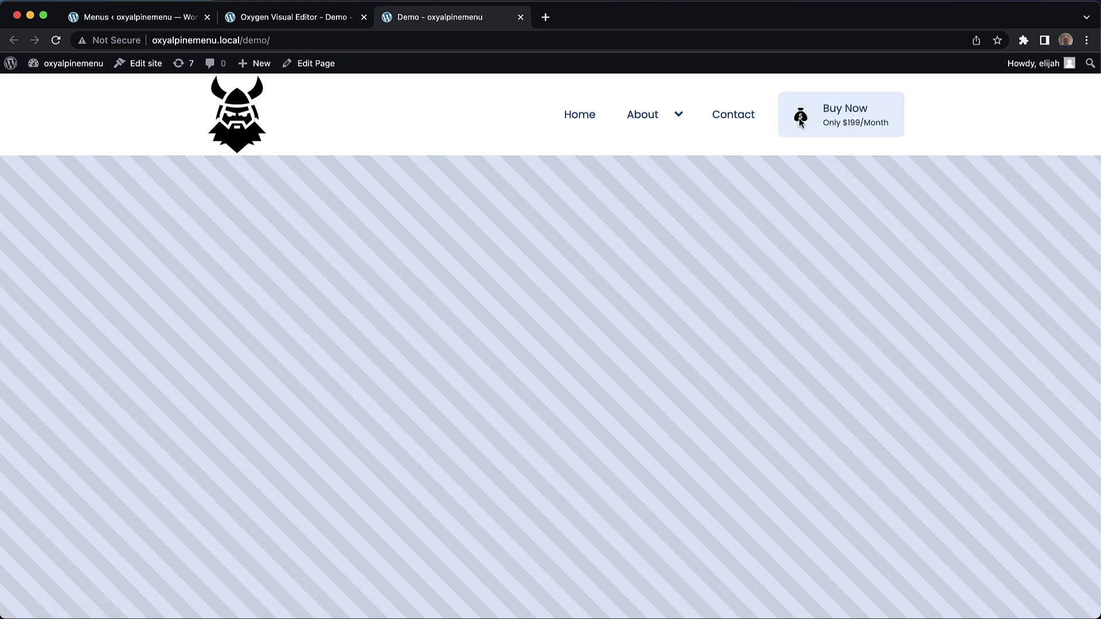
mouse_move(681, 115)
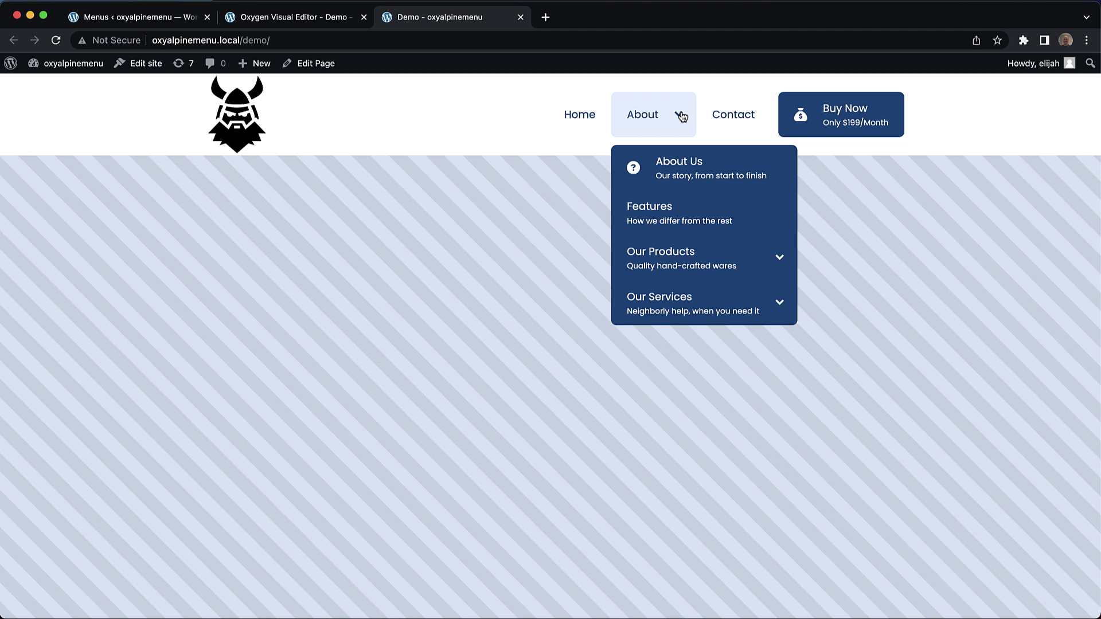
click(176, 19)
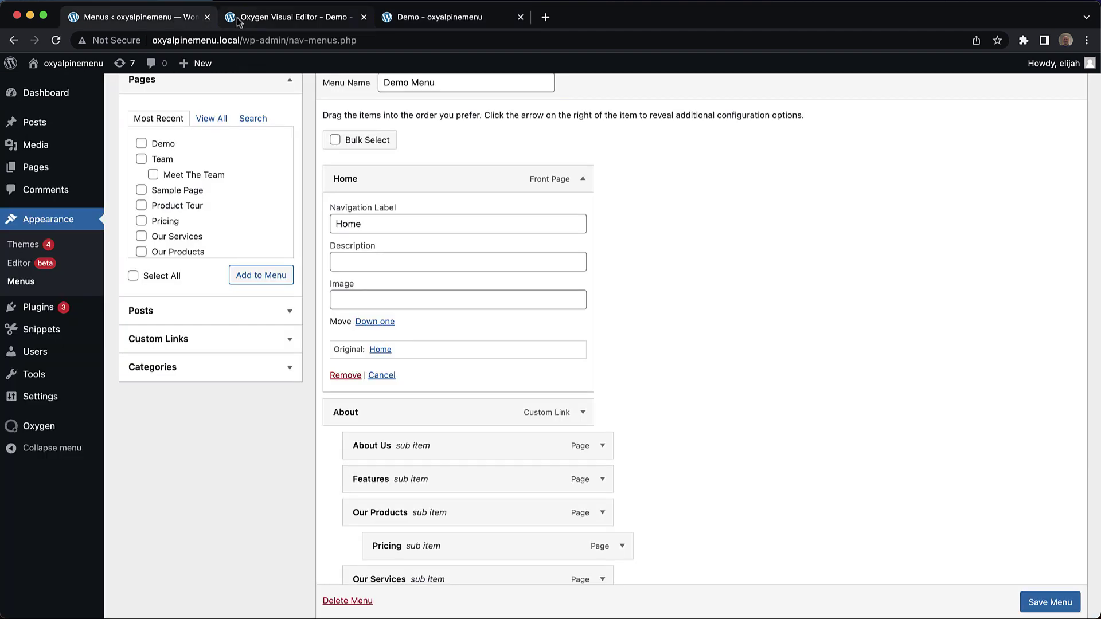
click(261, 18)
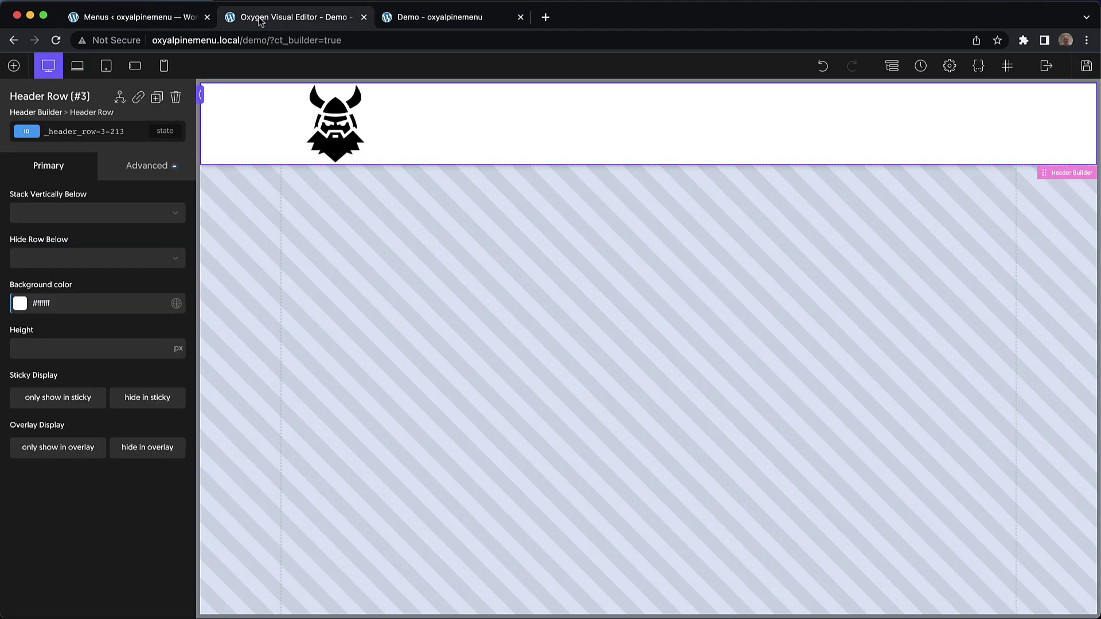
Step: Add a Site Navigation element found by searching 'site' and move it into Row Right
click(14, 65)
text(site)
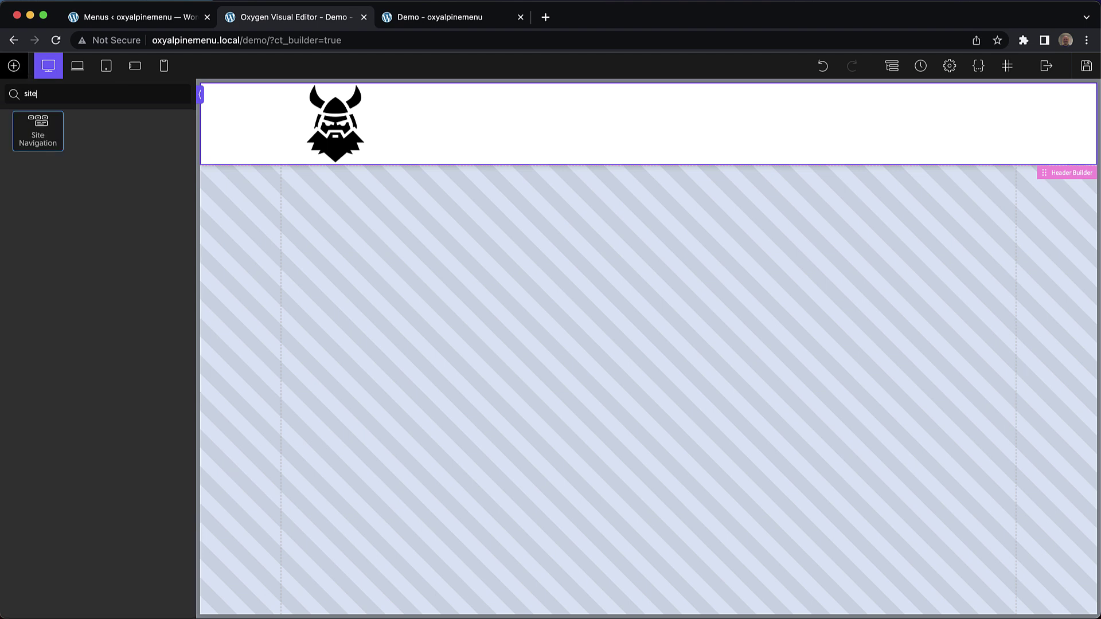
click(40, 131)
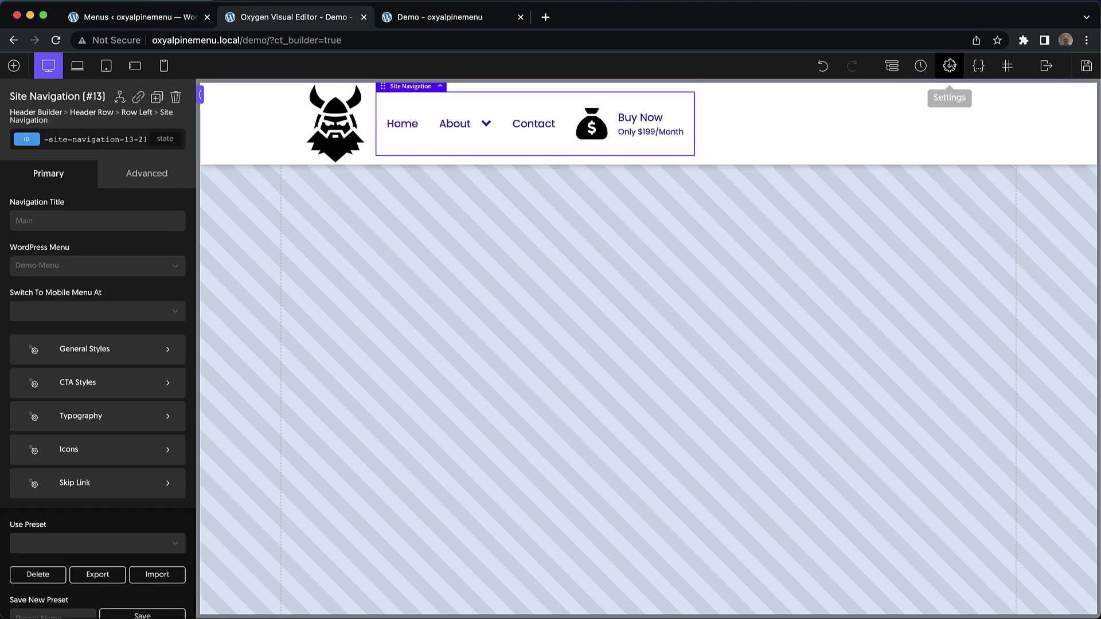
click(890, 65)
drag(998, 237, 997, 277)
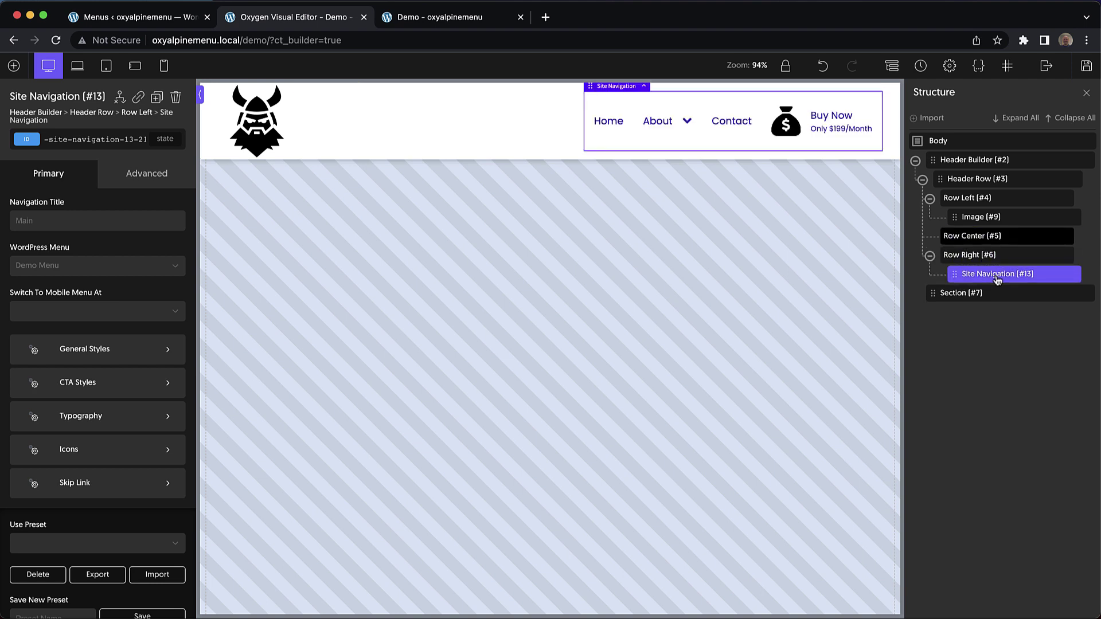
click(1087, 94)
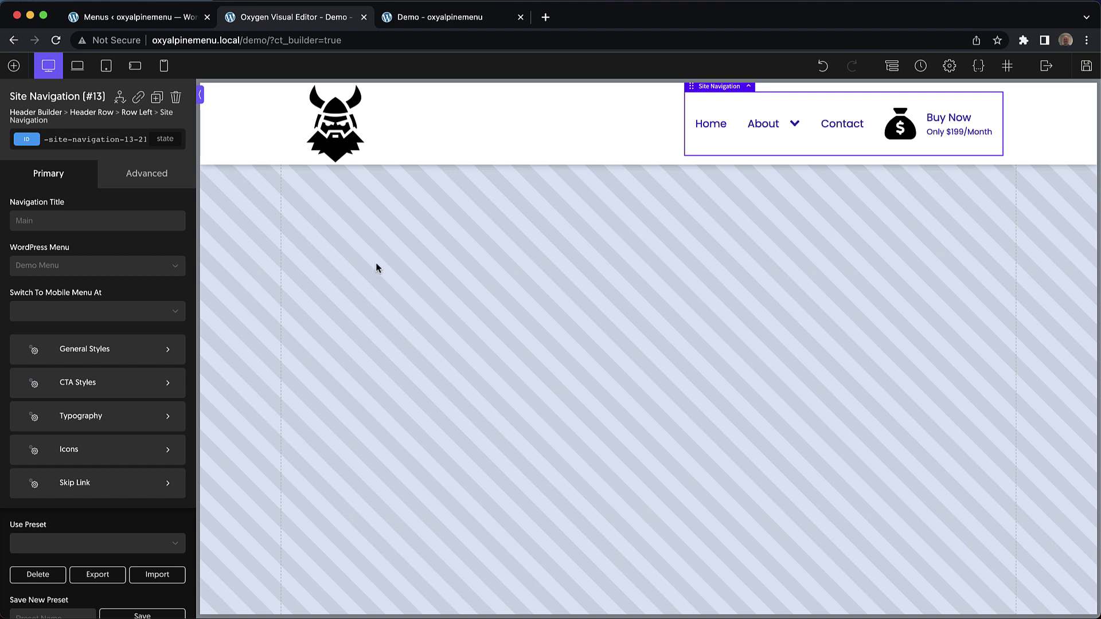
click(110, 223)
Step: Title the element 'Site Navigation', assign Demo Menu, and show the mobile menu below 992px
text(Site Navigation)
click(114, 268)
click(81, 286)
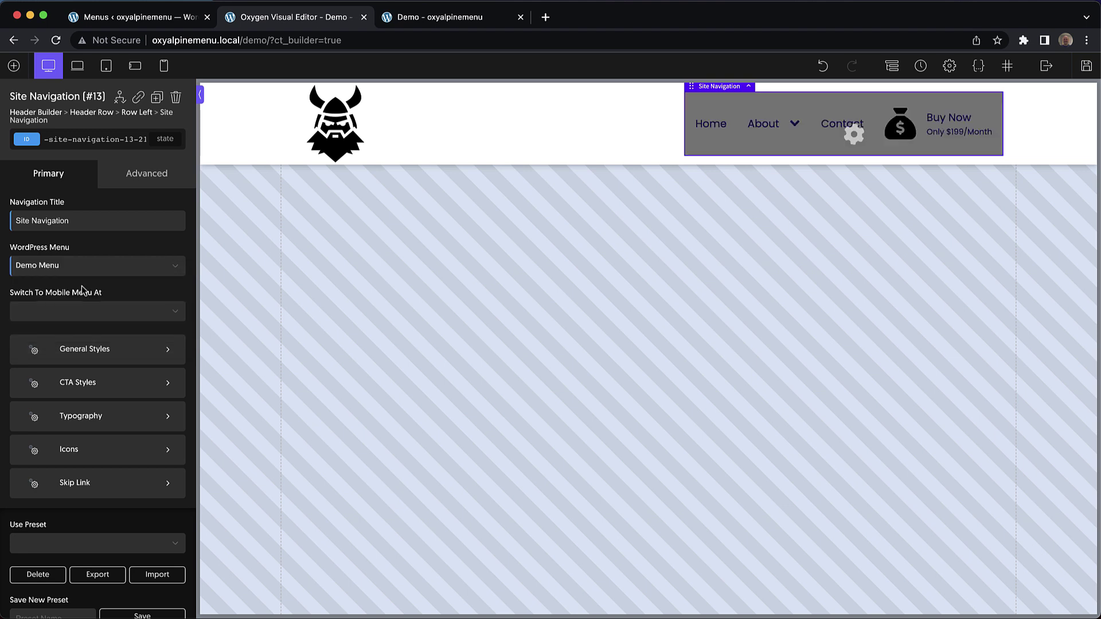
click(74, 310)
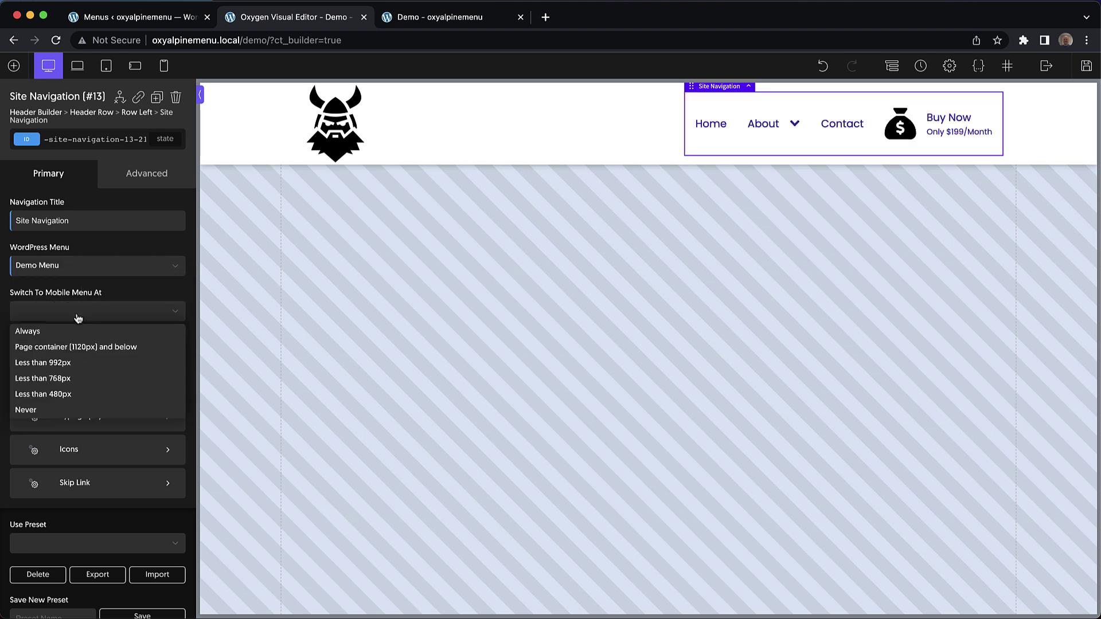
click(62, 367)
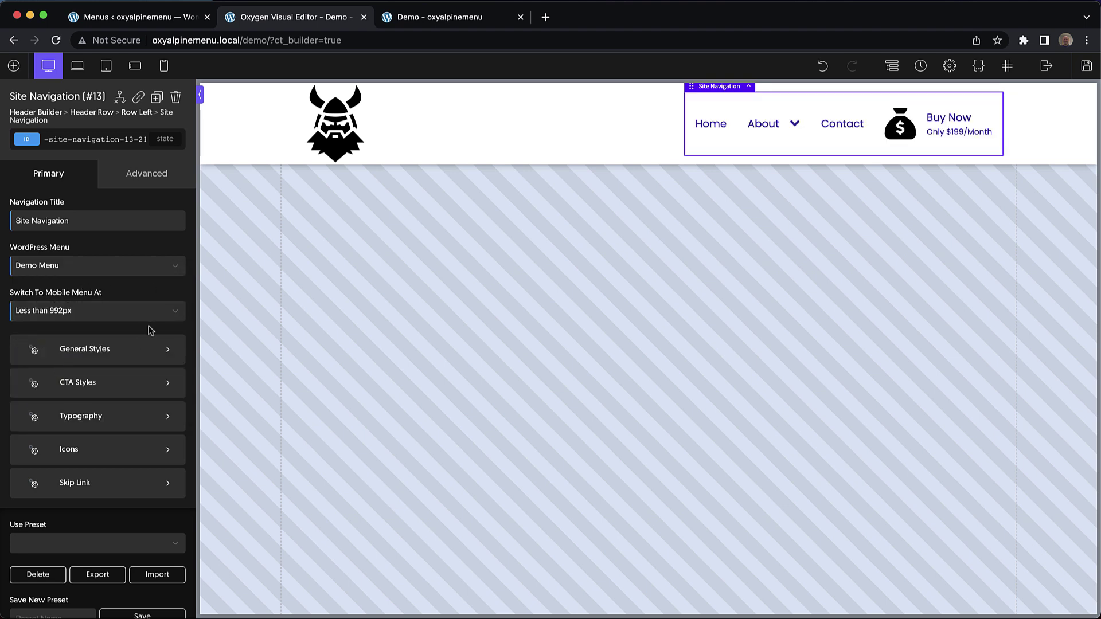
Step: Bring up General Styles and scroll to its colour settings
click(151, 347)
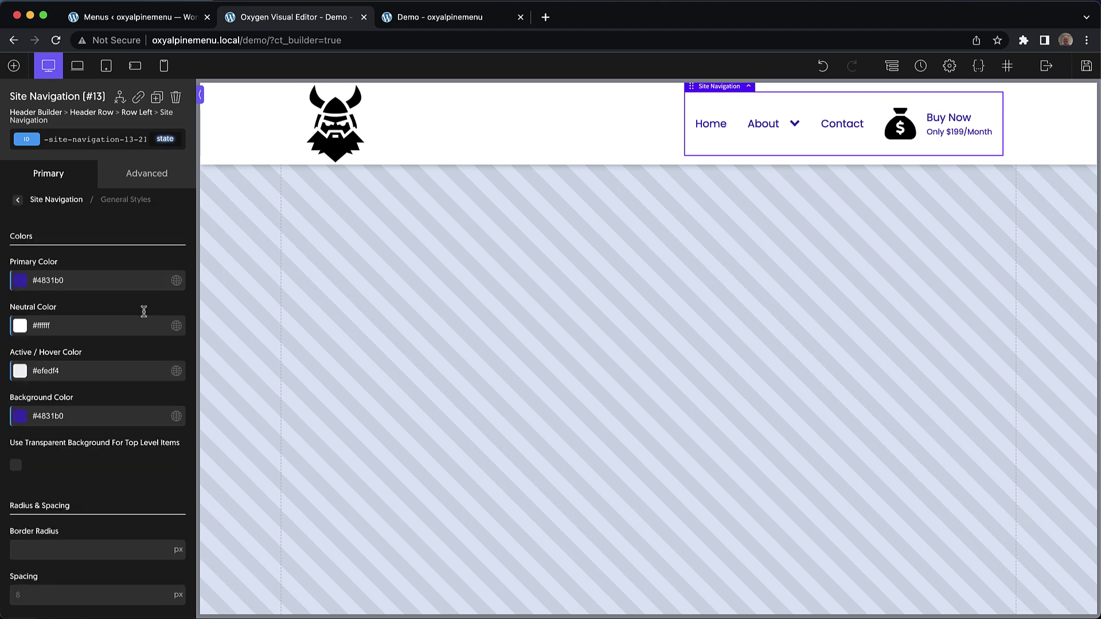
scroll(98, 328, down, 2)
scroll(97, 328, down, 1)
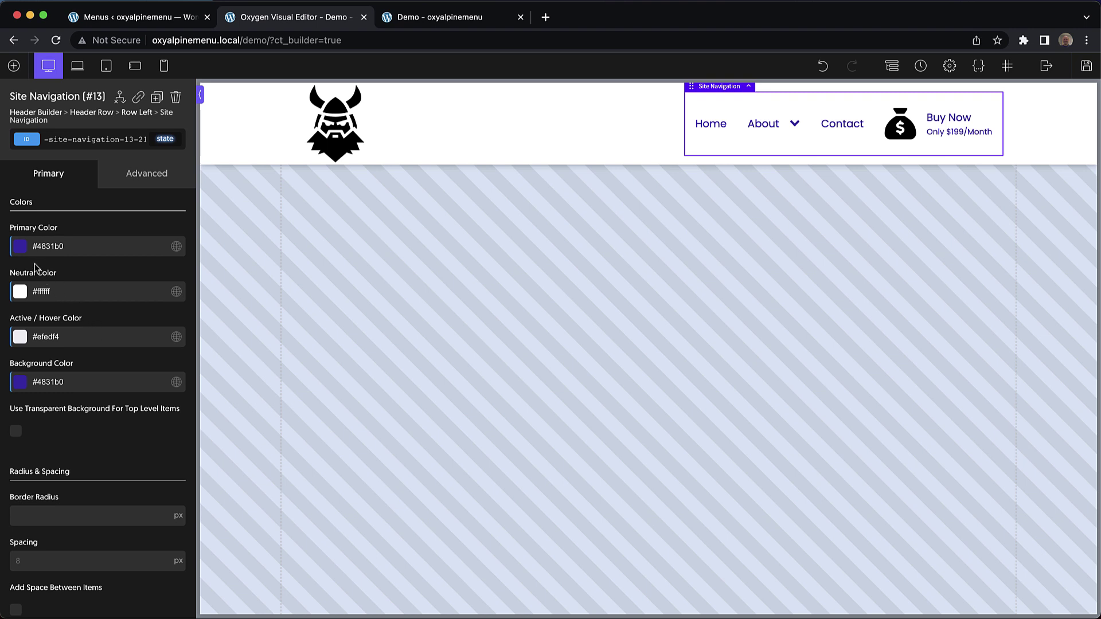
click(20, 247)
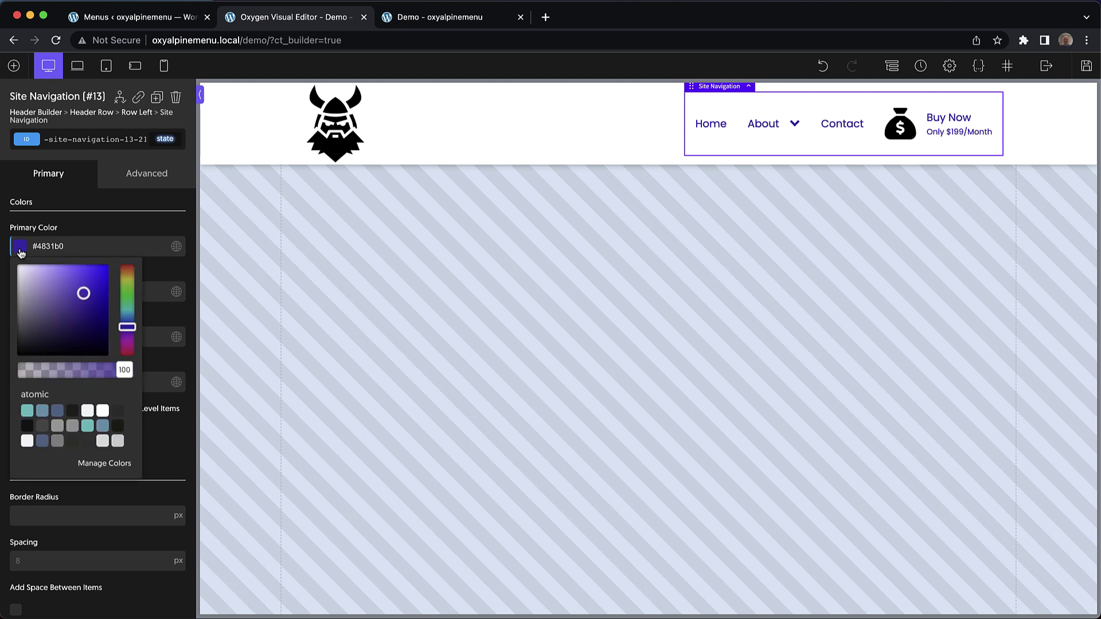
Step: Set primary and background colours to navy #204f82 and active/hover to light blue #d7e5f7
click(76, 241)
triple_click(72, 245)
text(#204f82)
triple_click(61, 382)
text(#204f82)
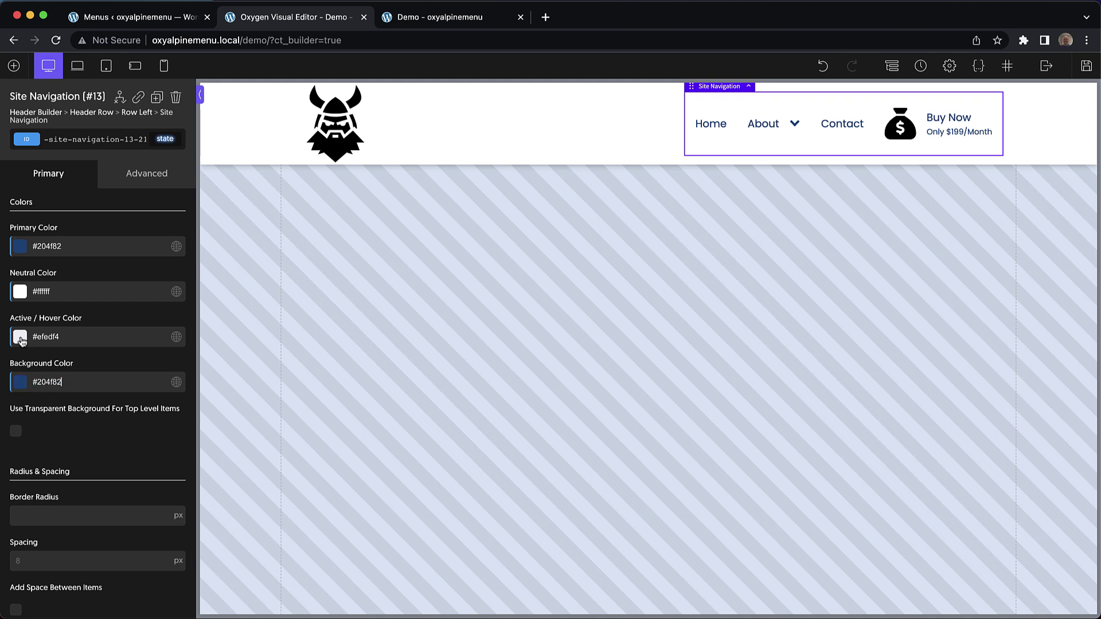
triple_click(48, 336)
text(#204f82)
click(19, 336)
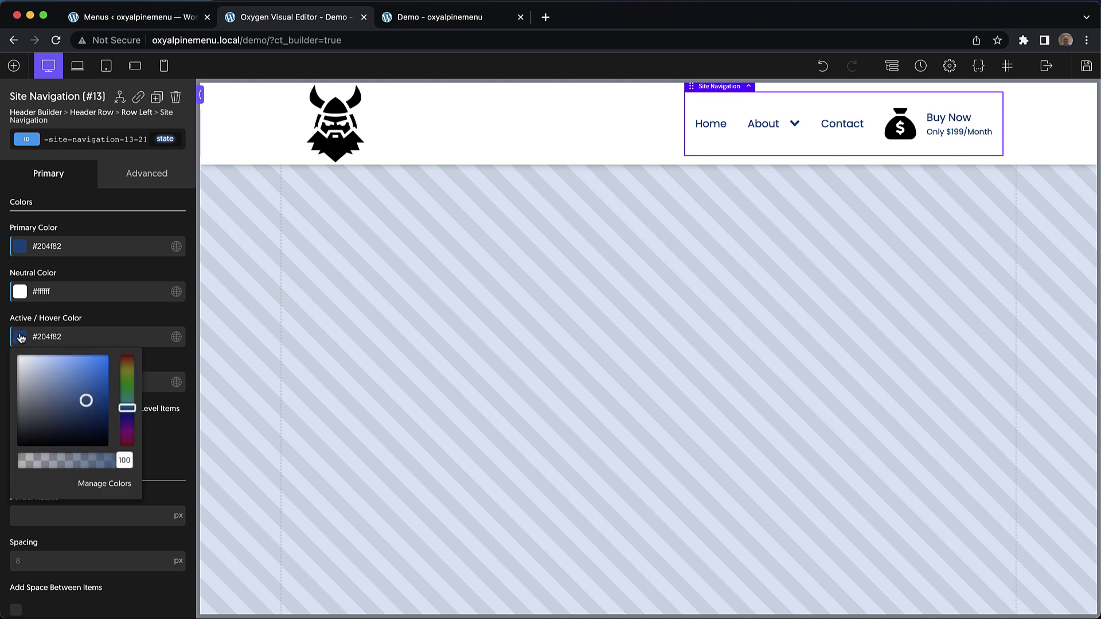
click(29, 358)
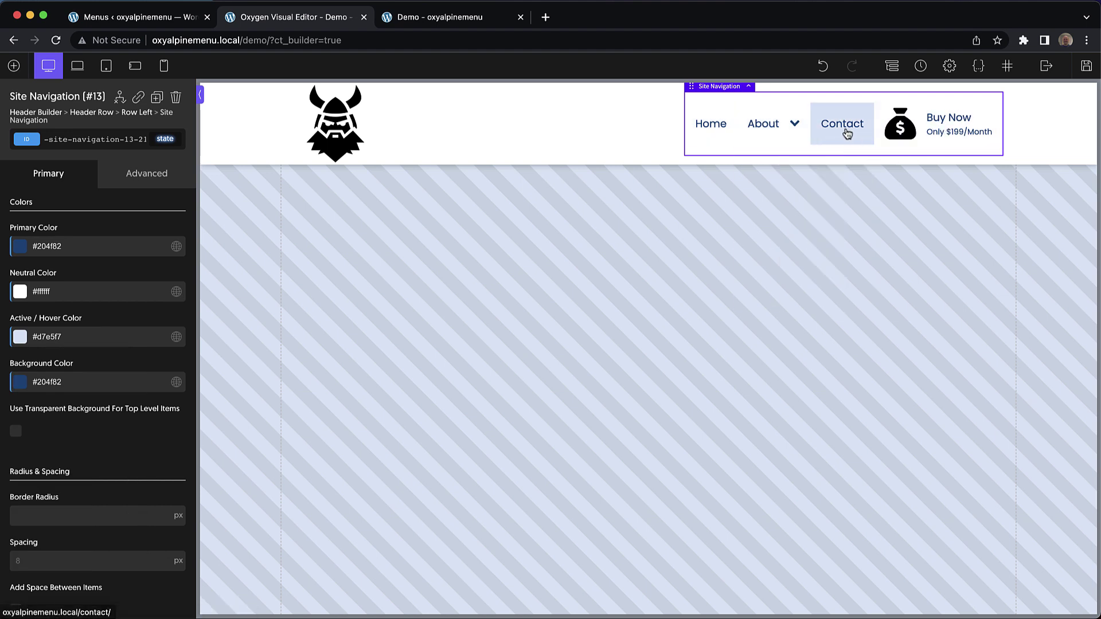
Step: Try red neutral colours and transparent top-level backgrounds, then keep a #ffffff neutral colour
scroll(163, 323, down, 1)
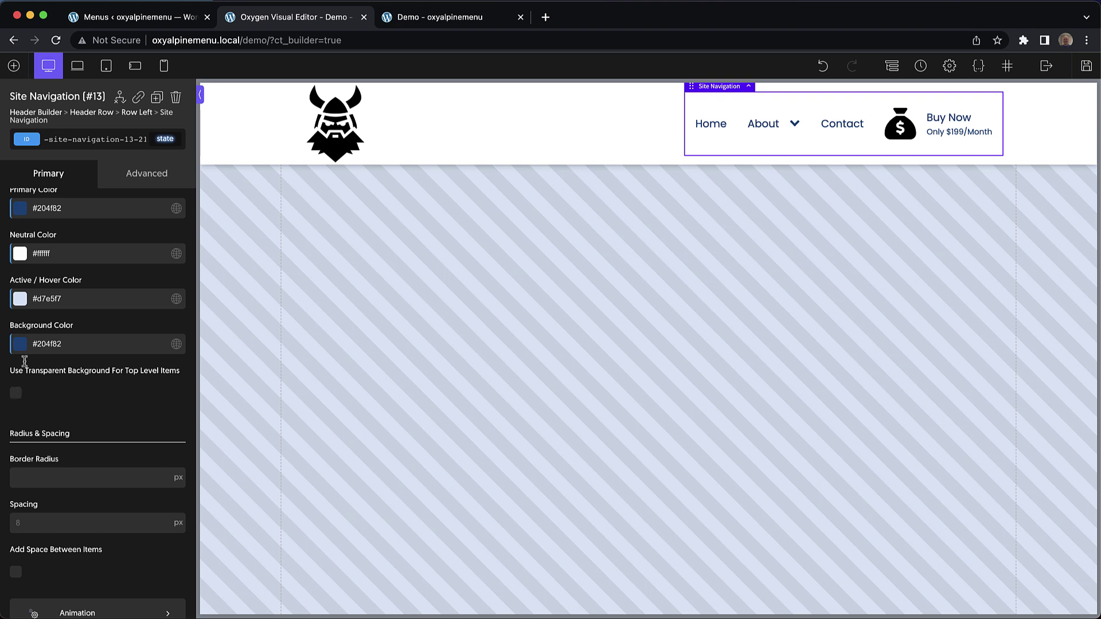
drag(57, 253, 17, 253)
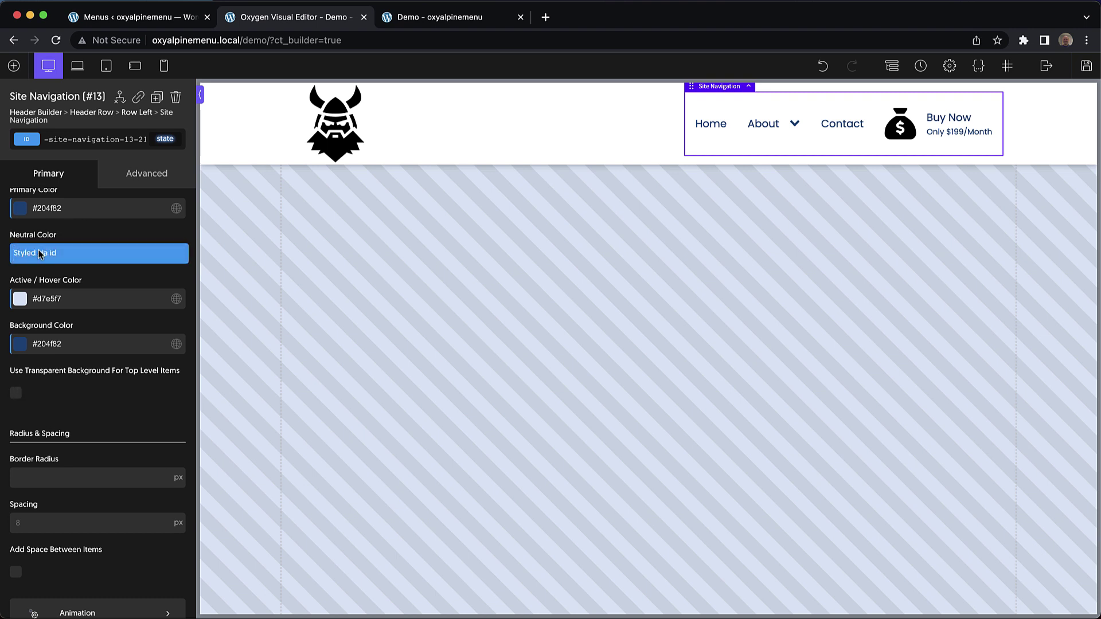
click(21, 257)
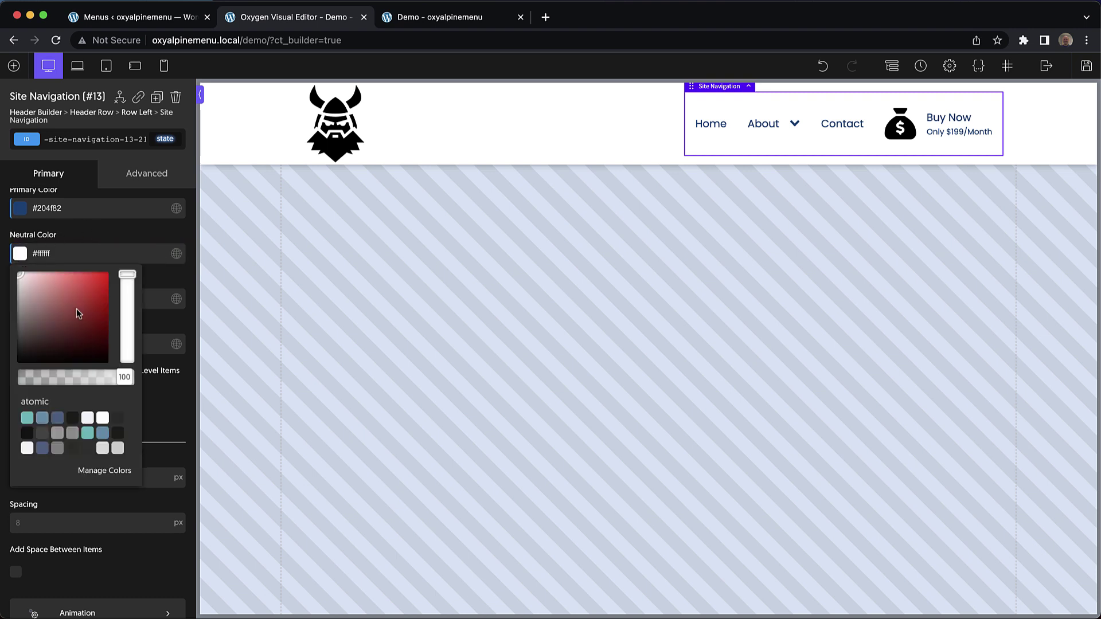
click(78, 313)
click(66, 300)
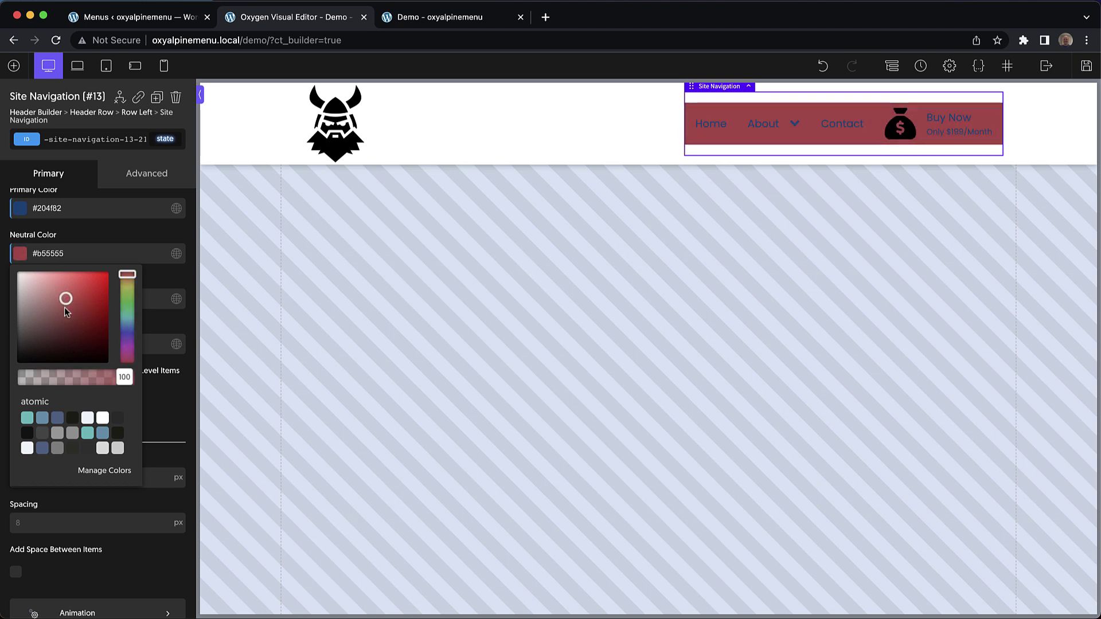
click(68, 237)
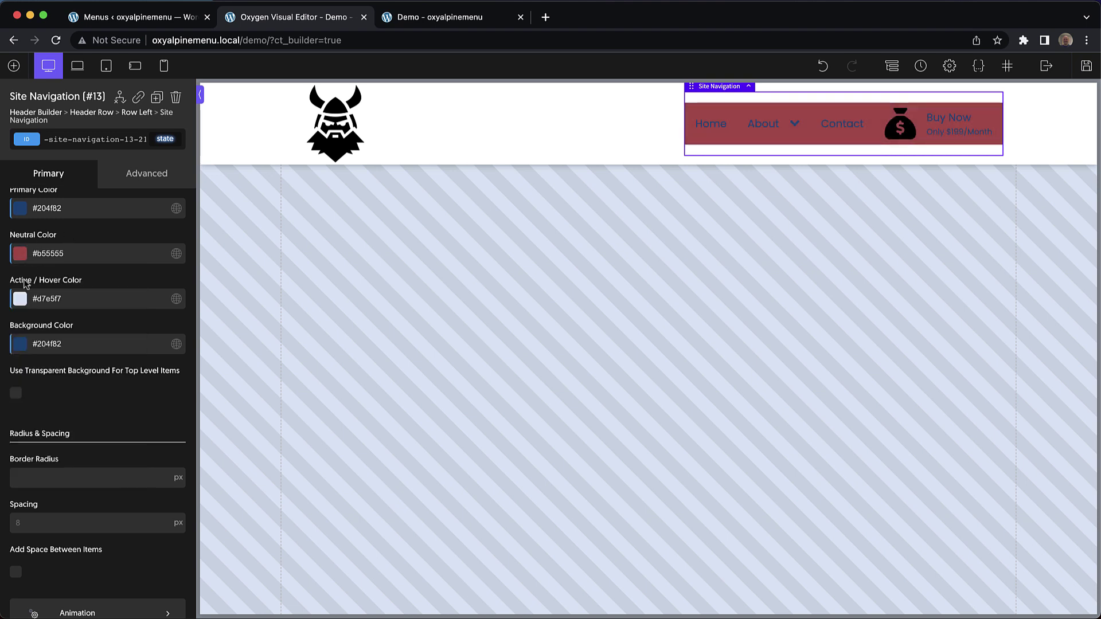
click(15, 394)
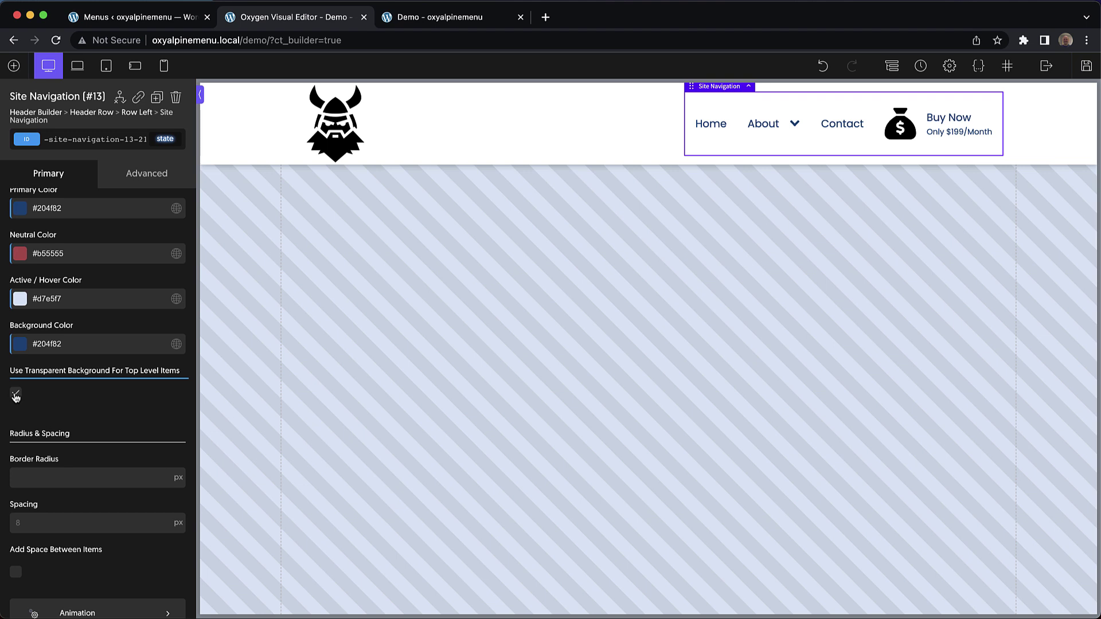
click(16, 394)
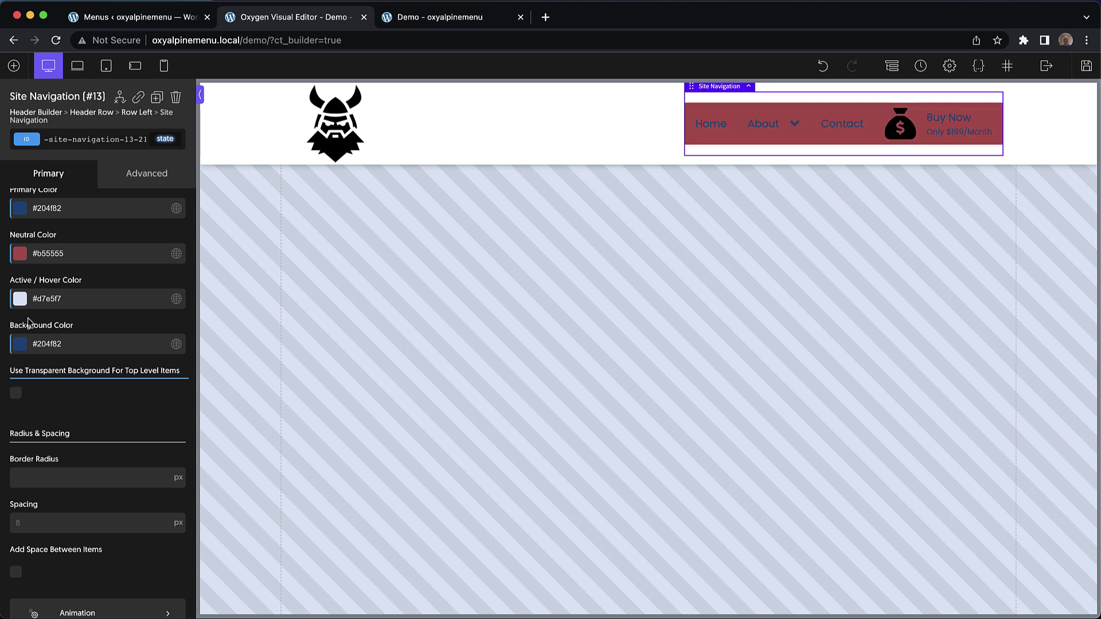
click(20, 253)
drag(41, 294, 4, 260)
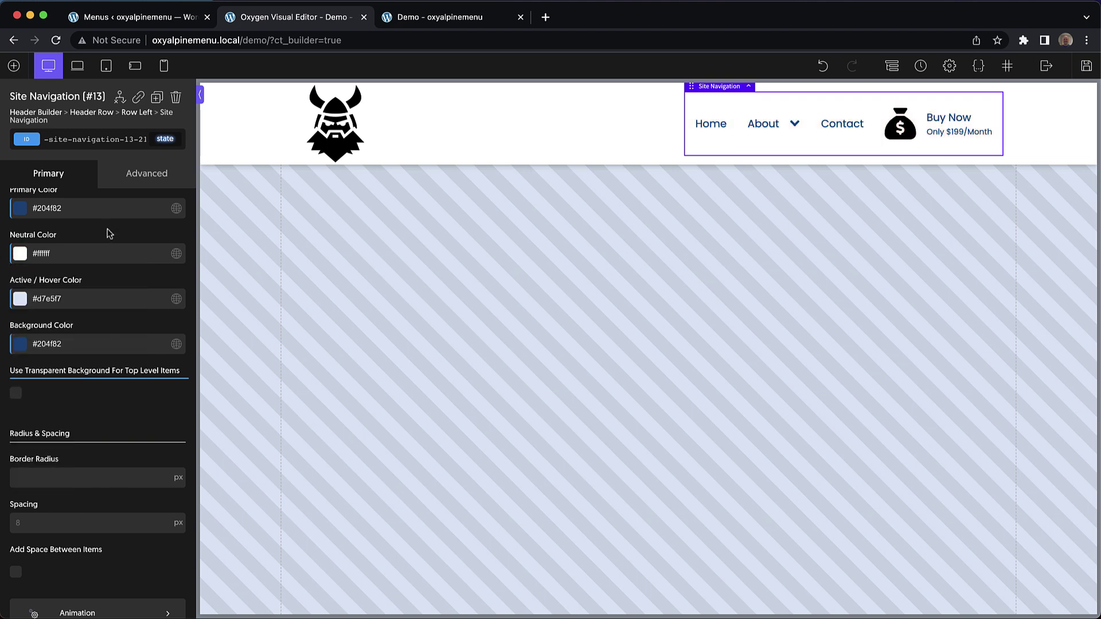
scroll(63, 397, down, 1)
click(35, 457)
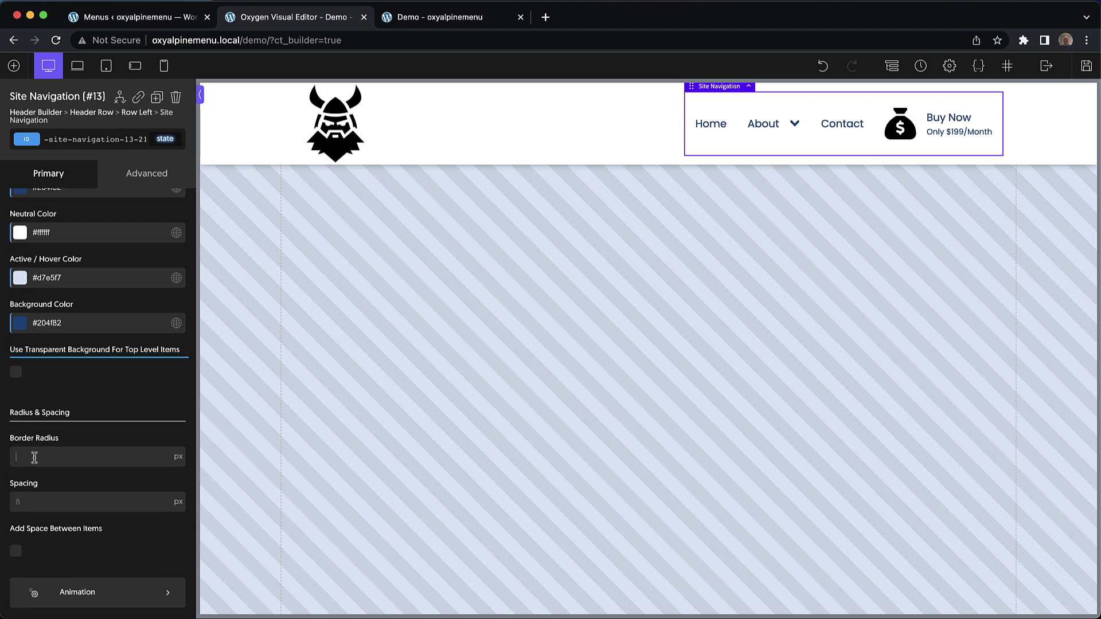
Step: Set the menu items' border radius to 8 and their spacing to 8
text(8)
mouse_move(769, 123)
click(36, 504)
text(9)
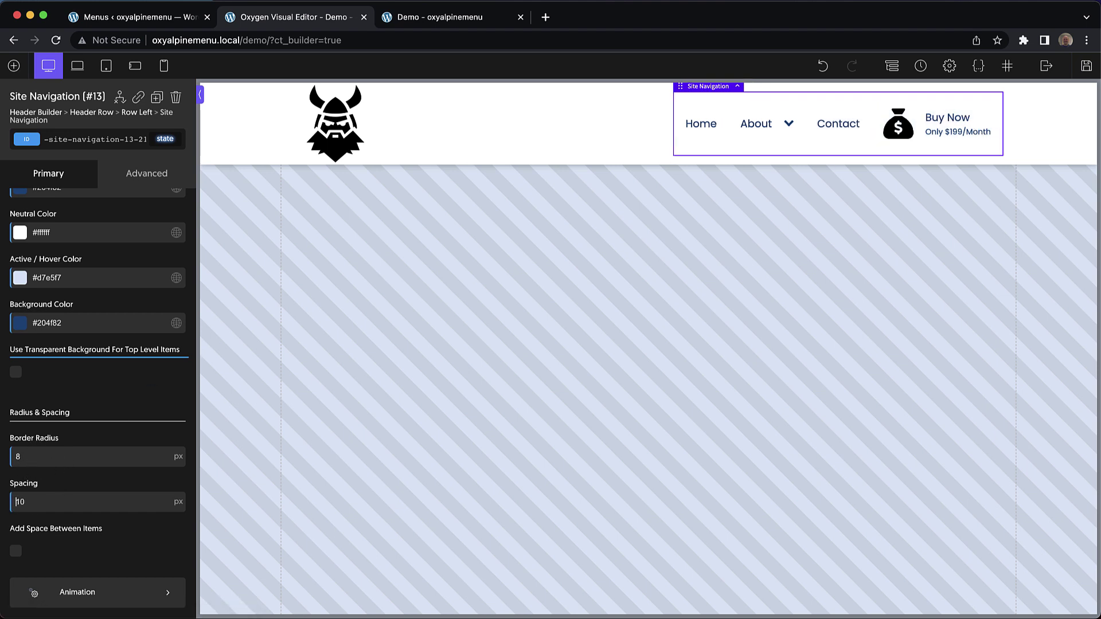
key(Down)
key(Up)
key(Up)
key(Down)
key(Down)
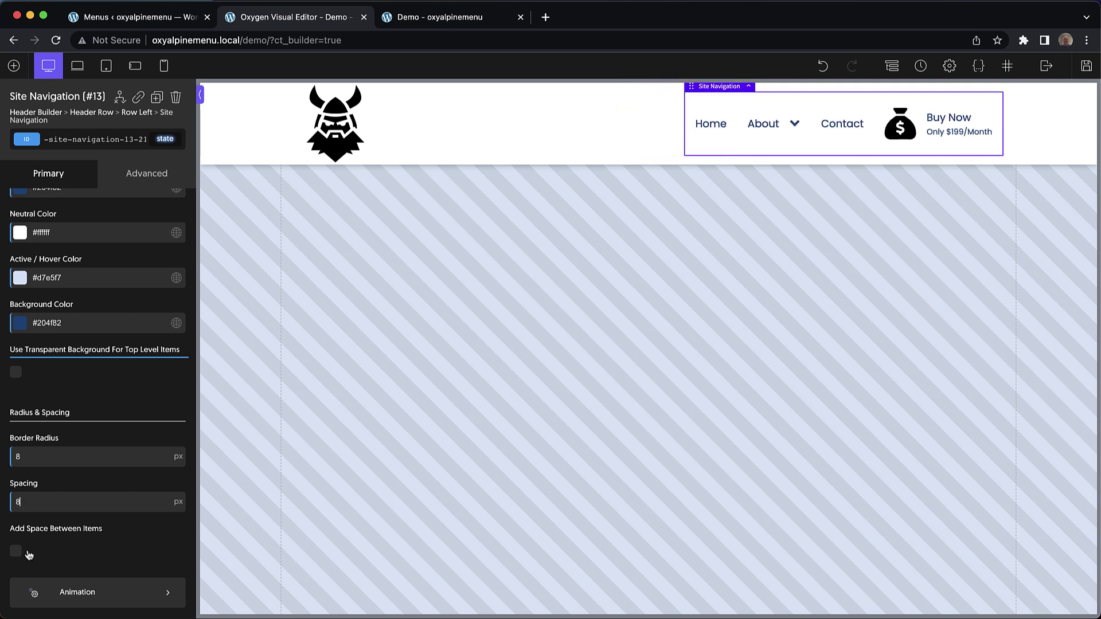
scroll(55, 284, up, 1)
scroll(55, 283, down, 1)
Step: Try a red neutral colour and Add Space Between Items, then revert to white with no gaps
click(20, 232)
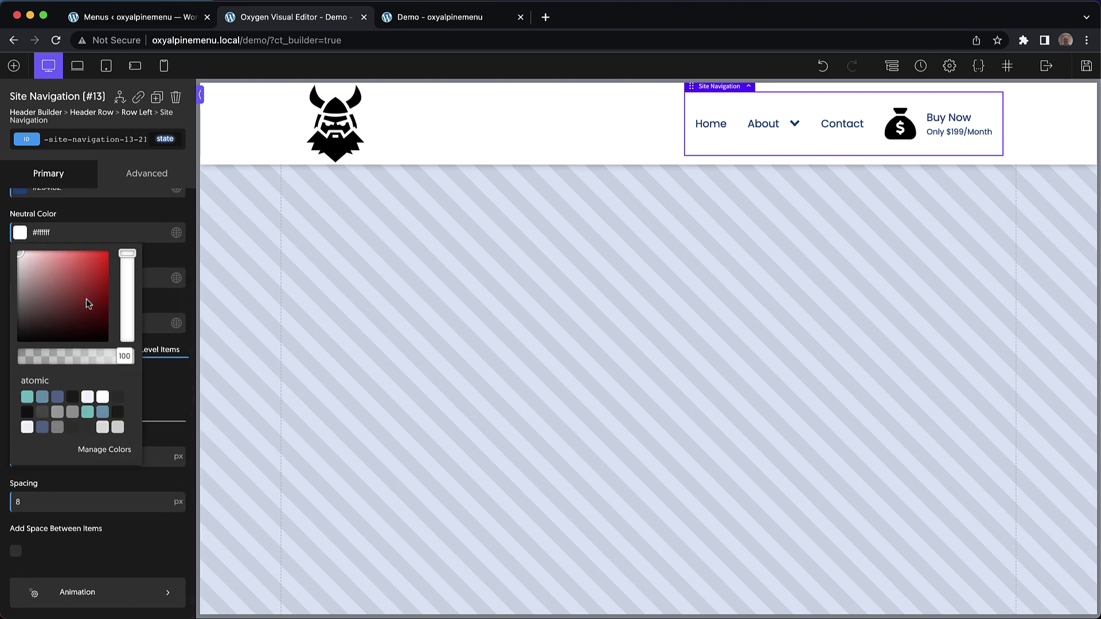
drag(74, 296, 46, 255)
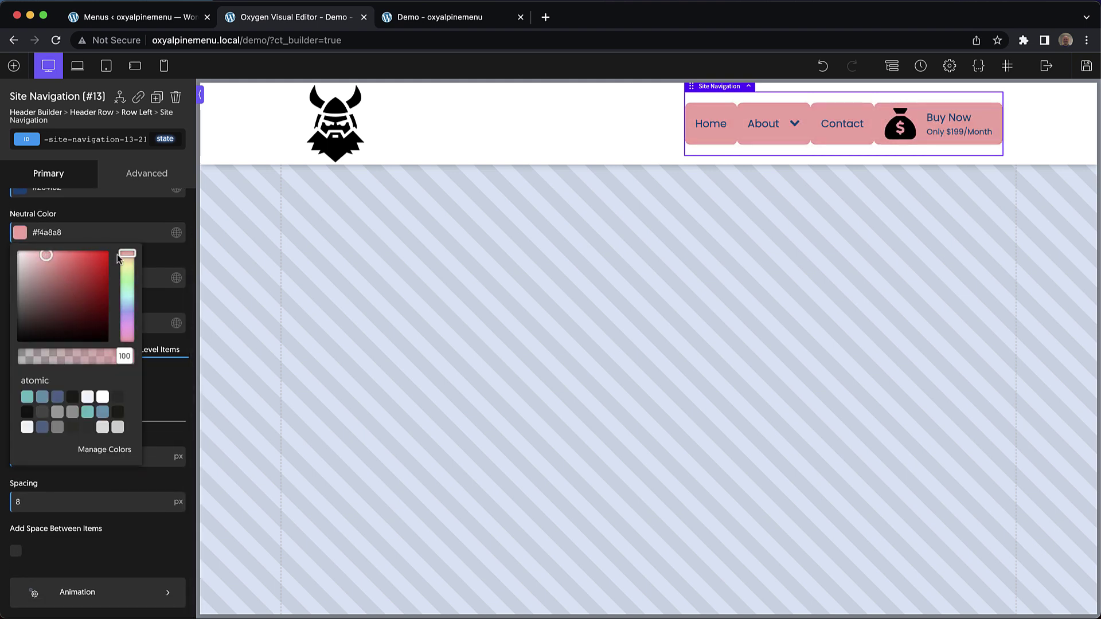
click(150, 257)
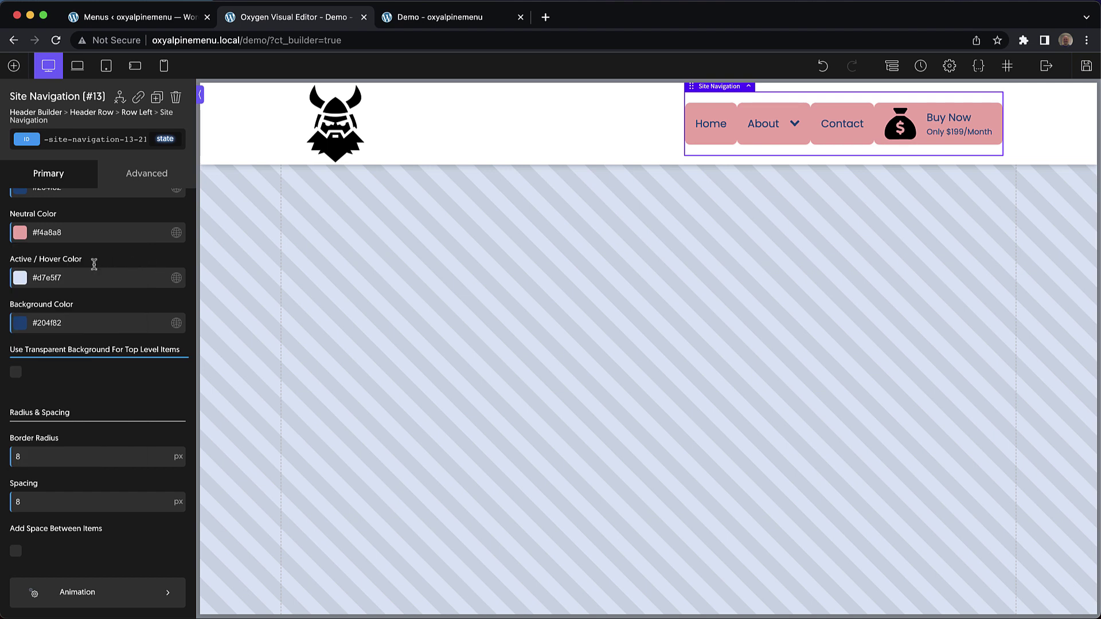
click(16, 551)
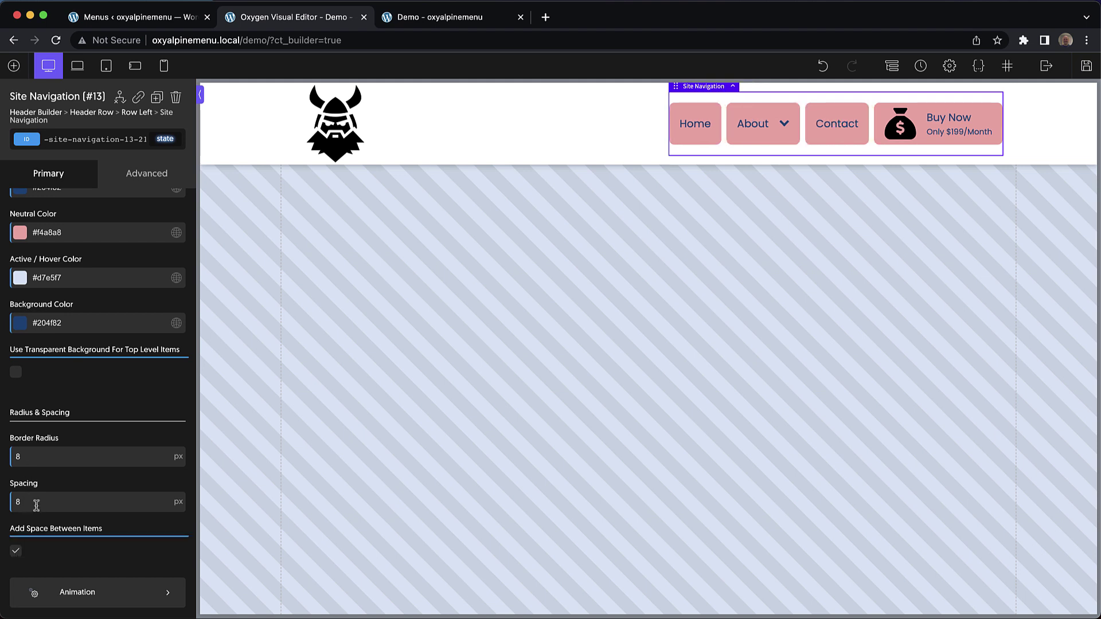
text(16)
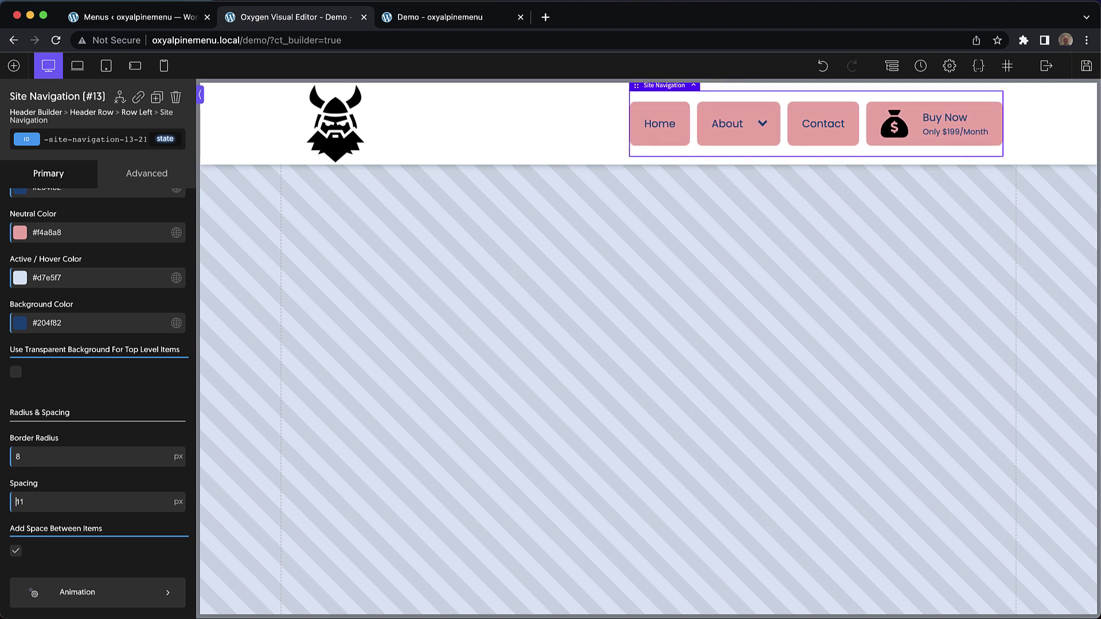
key(BackSpace)
key(BackSpace)
text(8)
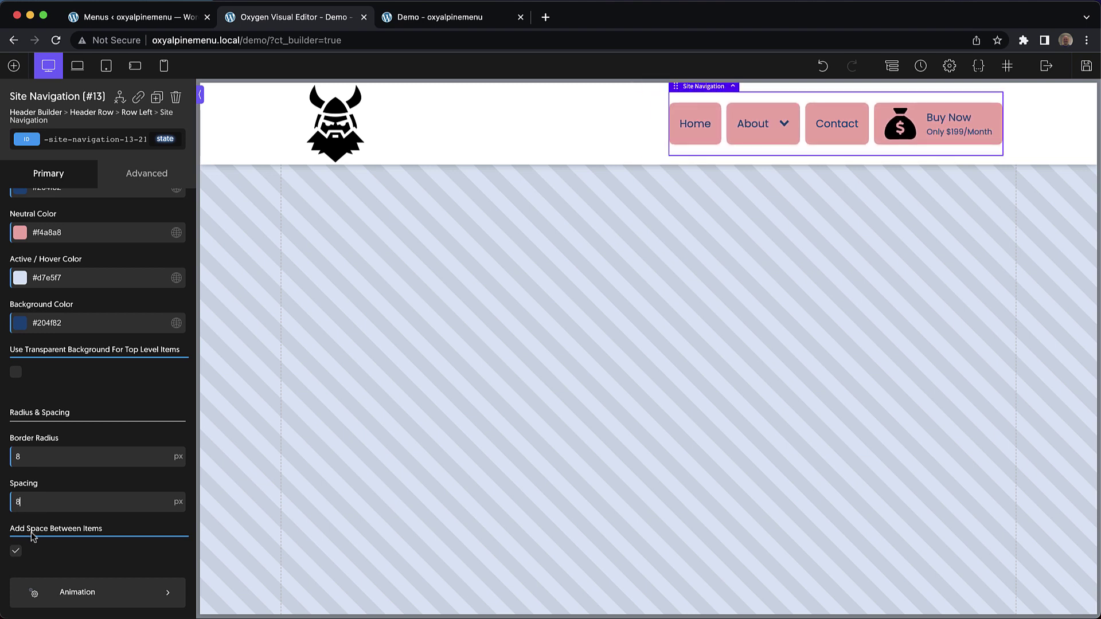
click(16, 551)
click(20, 232)
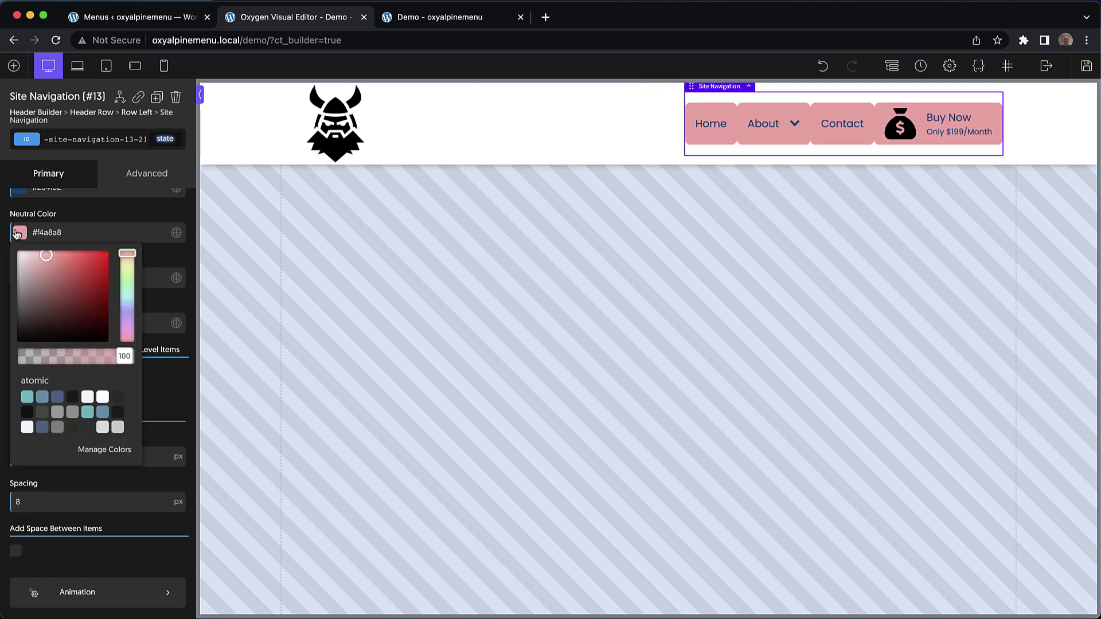
click(40, 258)
click(37, 232)
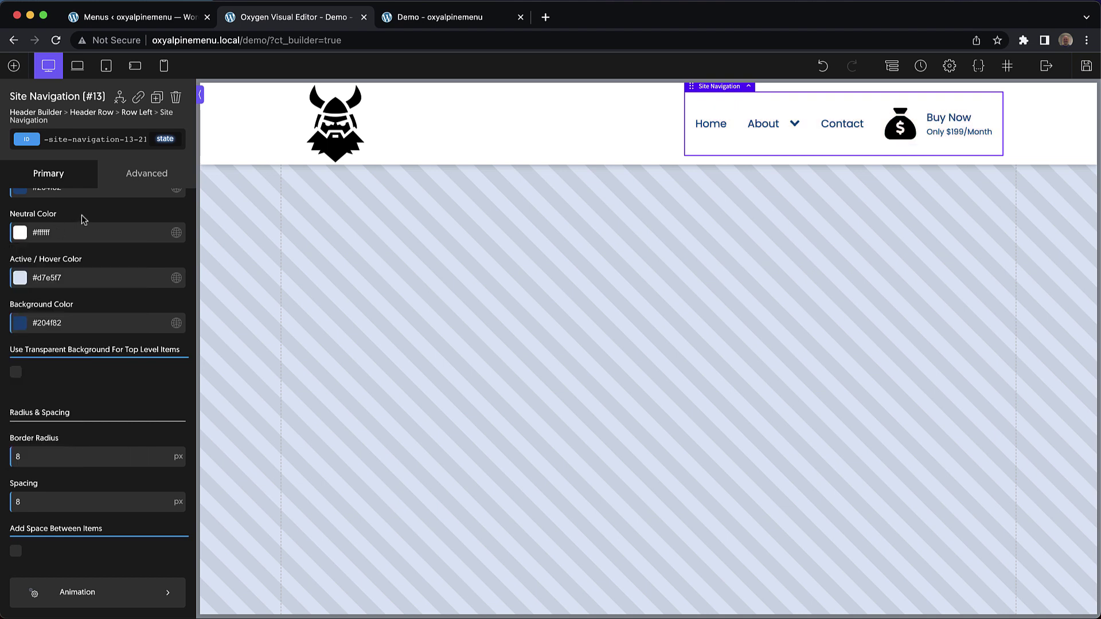
Step: Try the Slide Up and Dropdown submenu animations, settling on Scale
click(101, 592)
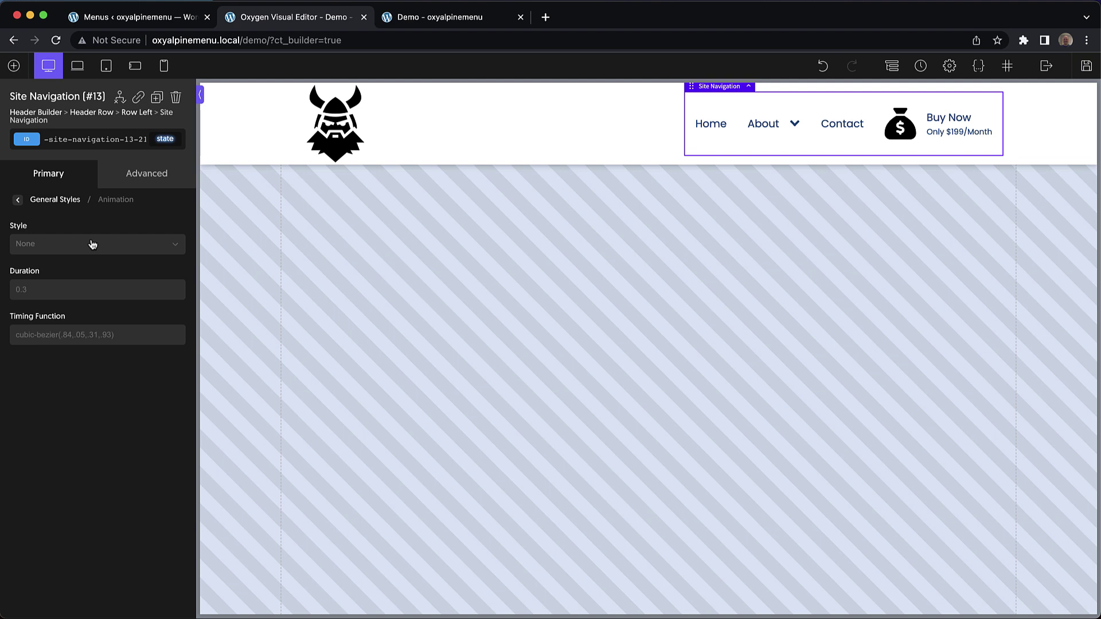
click(119, 254)
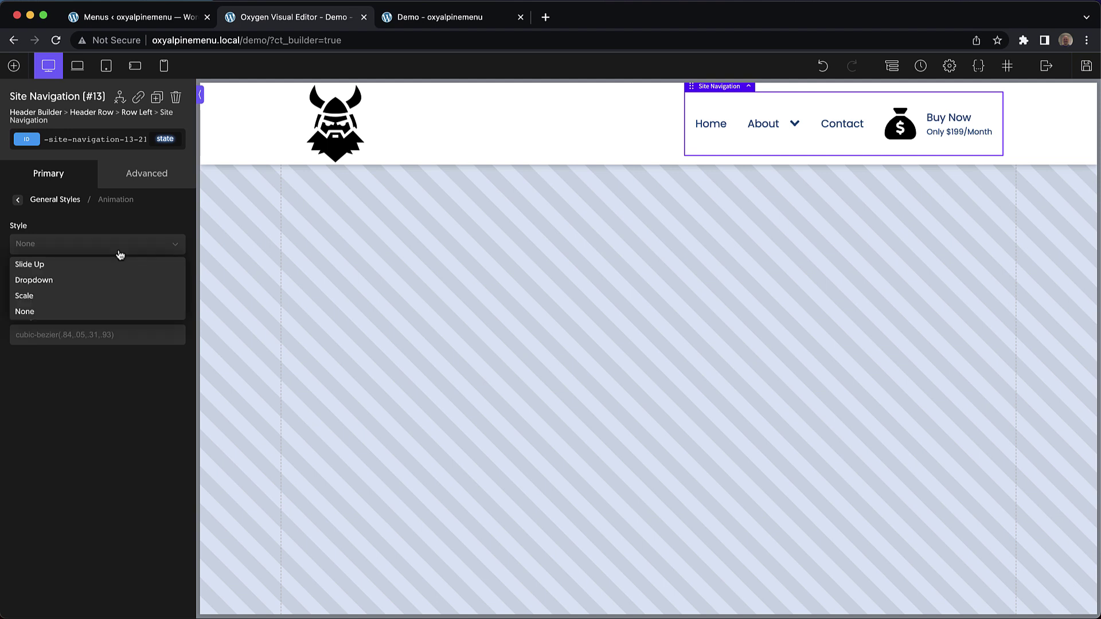
click(66, 269)
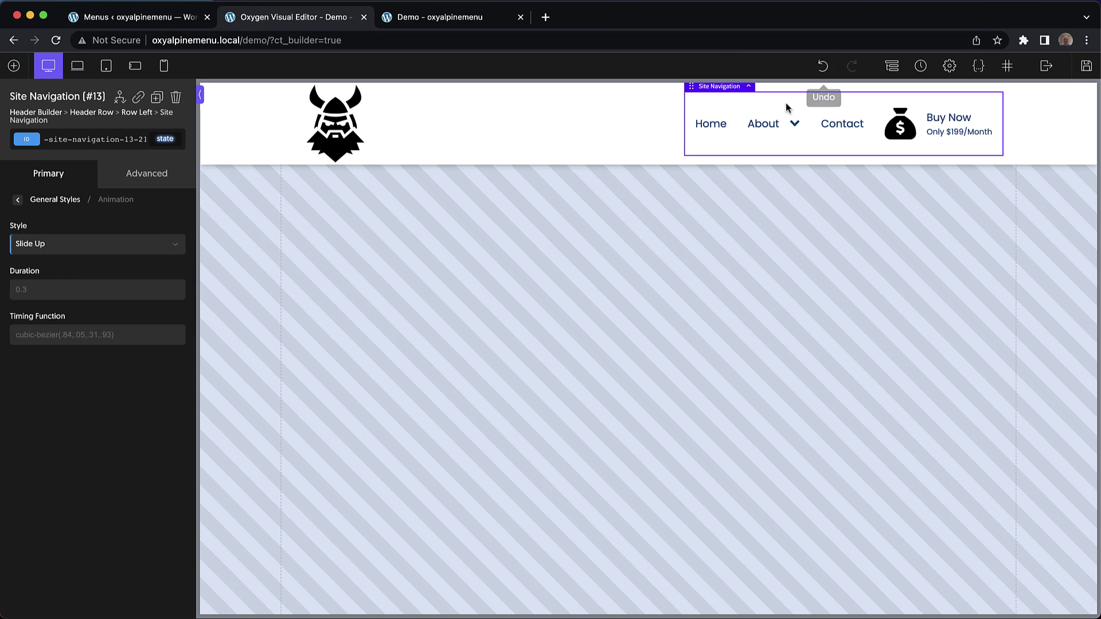
click(106, 248)
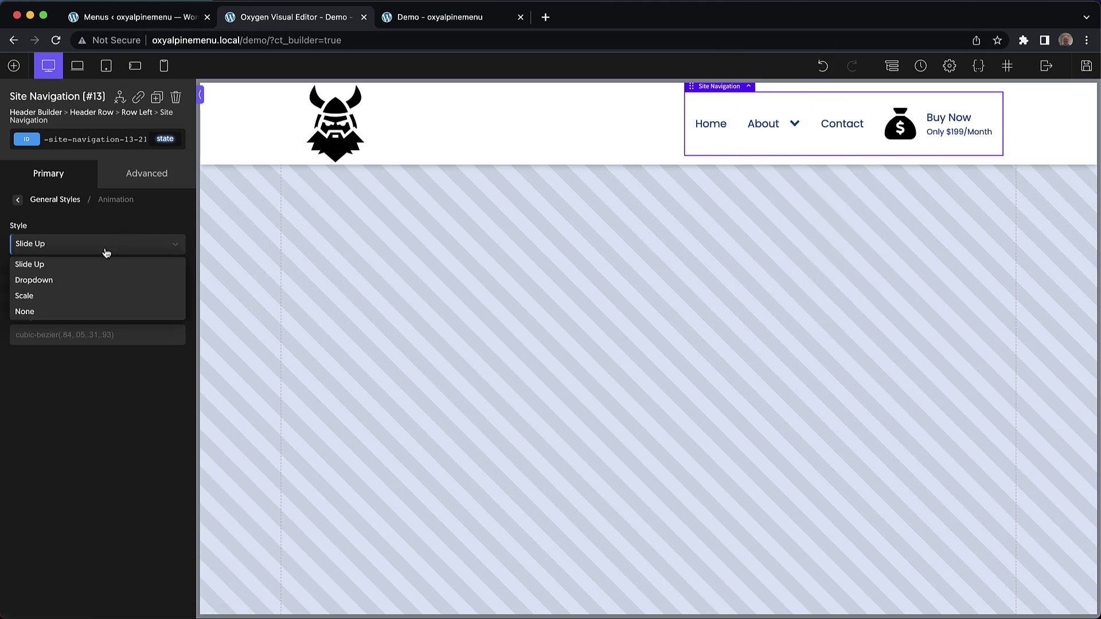
click(68, 280)
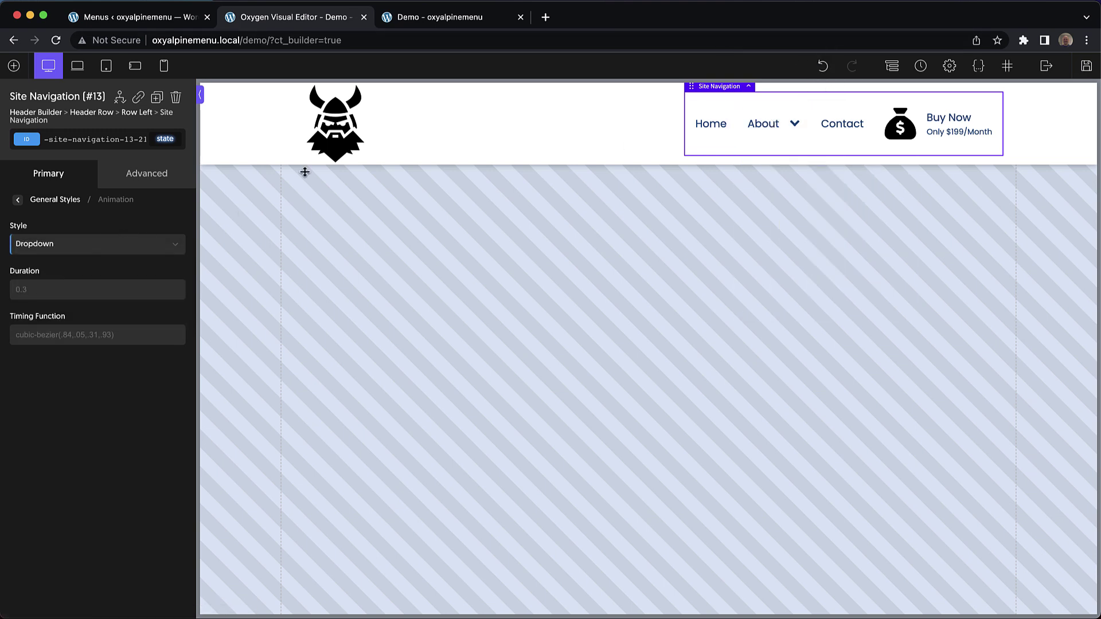
click(77, 247)
click(84, 295)
mouse_move(781, 131)
Step: Enable Style Last Item As CTA in CTA Styles so Buy Now becomes a navy button
click(17, 199)
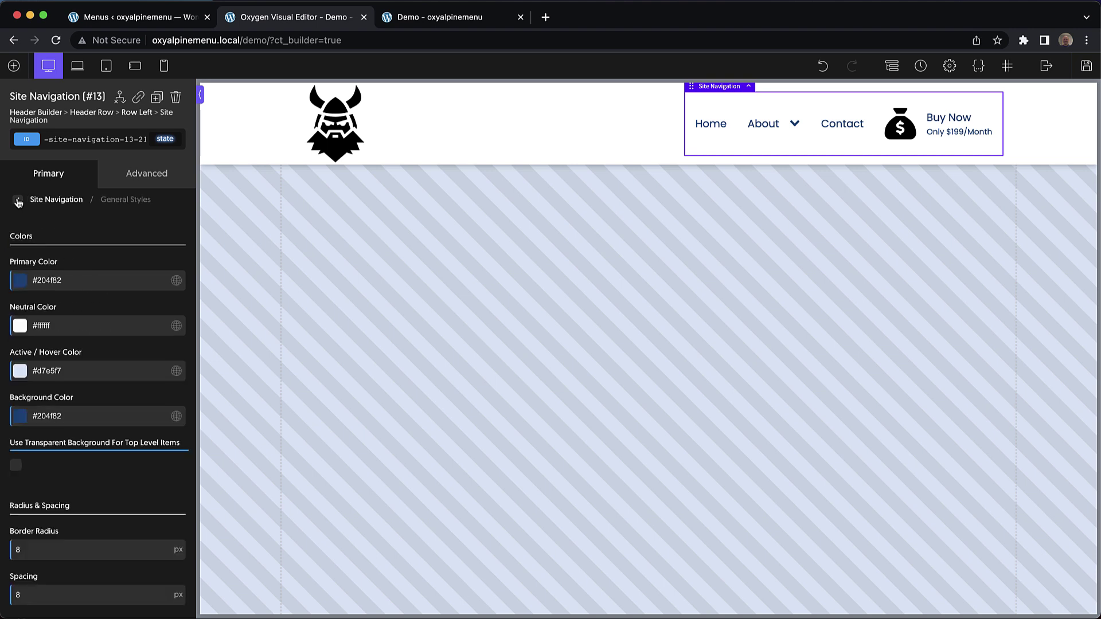
scroll(98, 245, down, 3)
scroll(98, 245, up, 5)
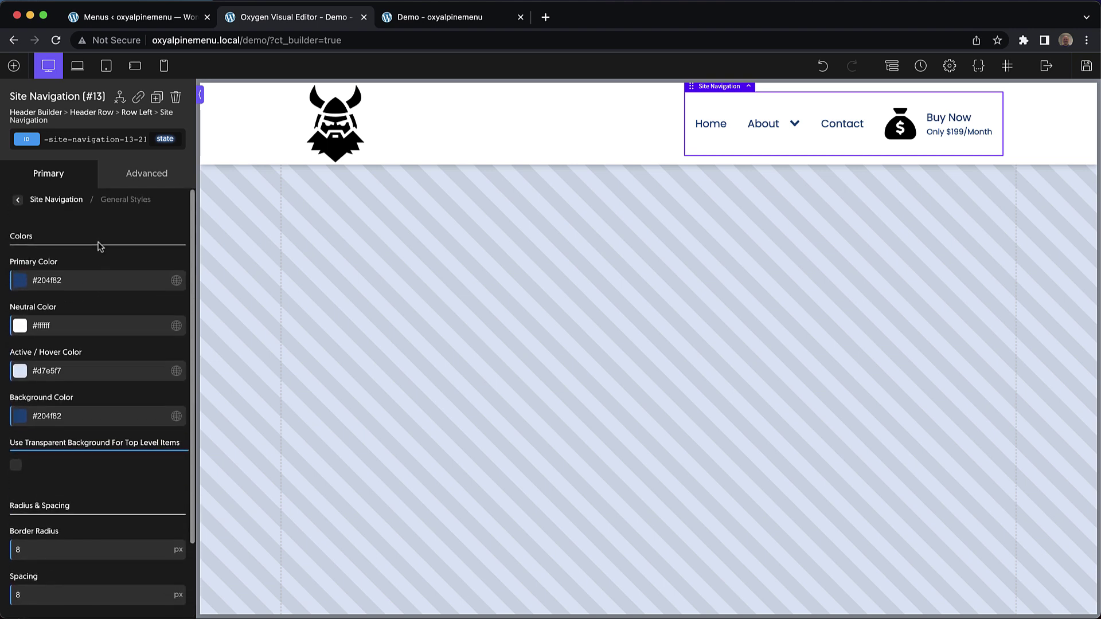
click(18, 200)
scroll(112, 332, down, 2)
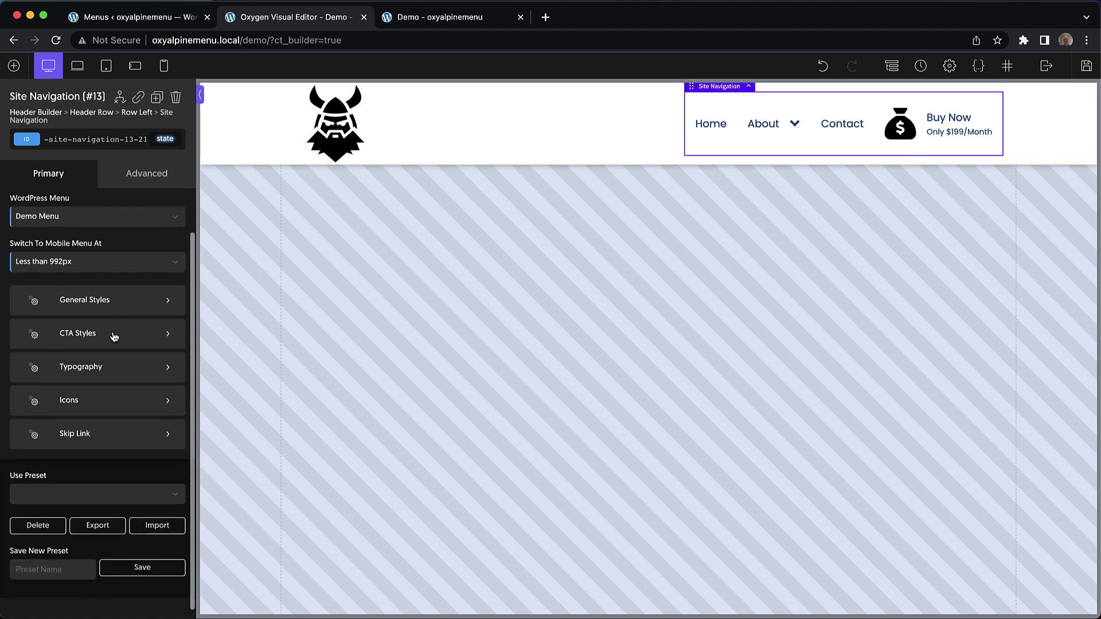
click(94, 339)
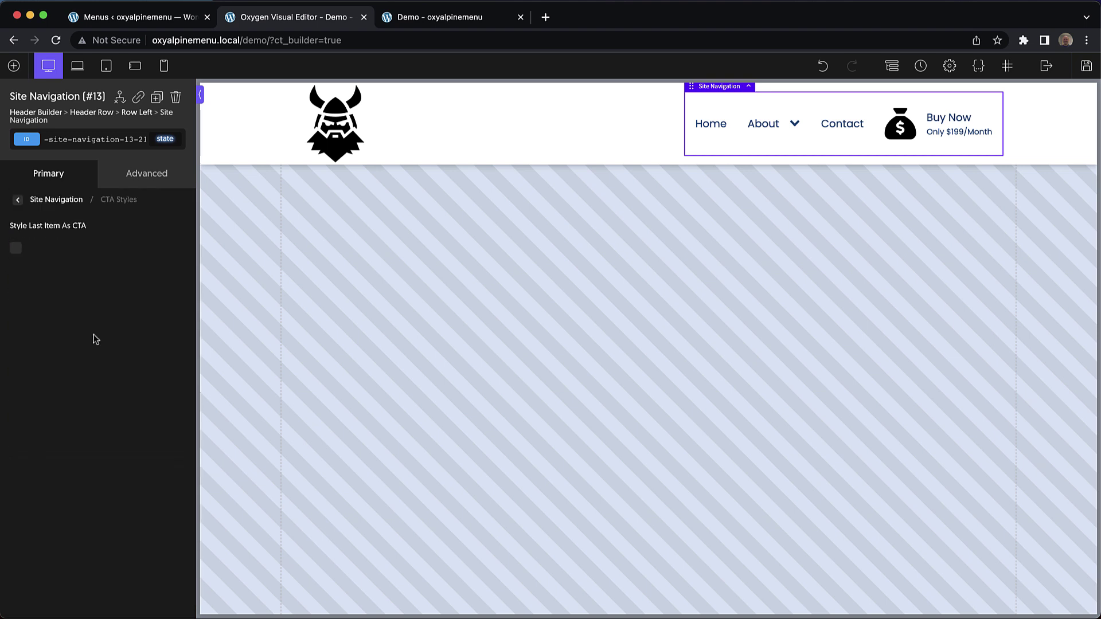
click(16, 249)
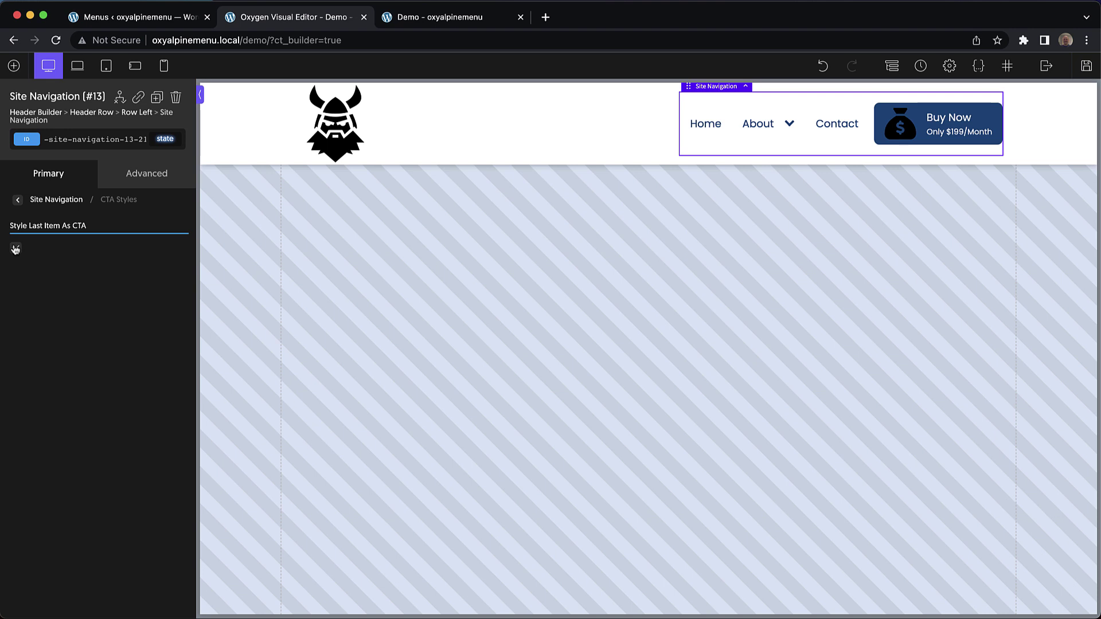
click(17, 200)
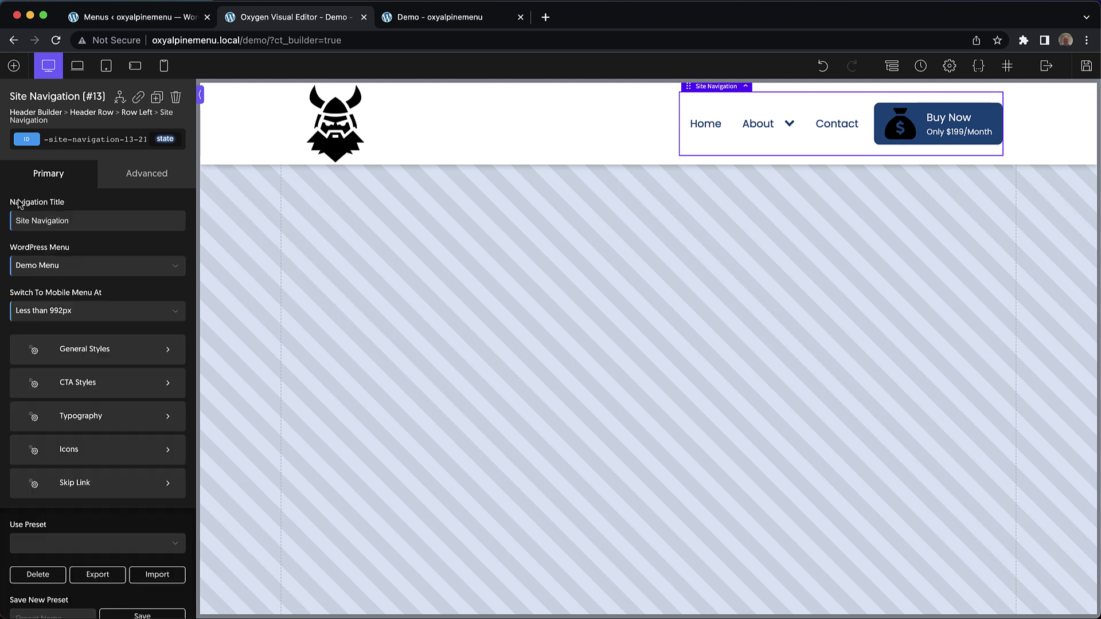
Step: Look over Typography, then bring up the Icons section with link, dropdown and mobile icons
click(73, 418)
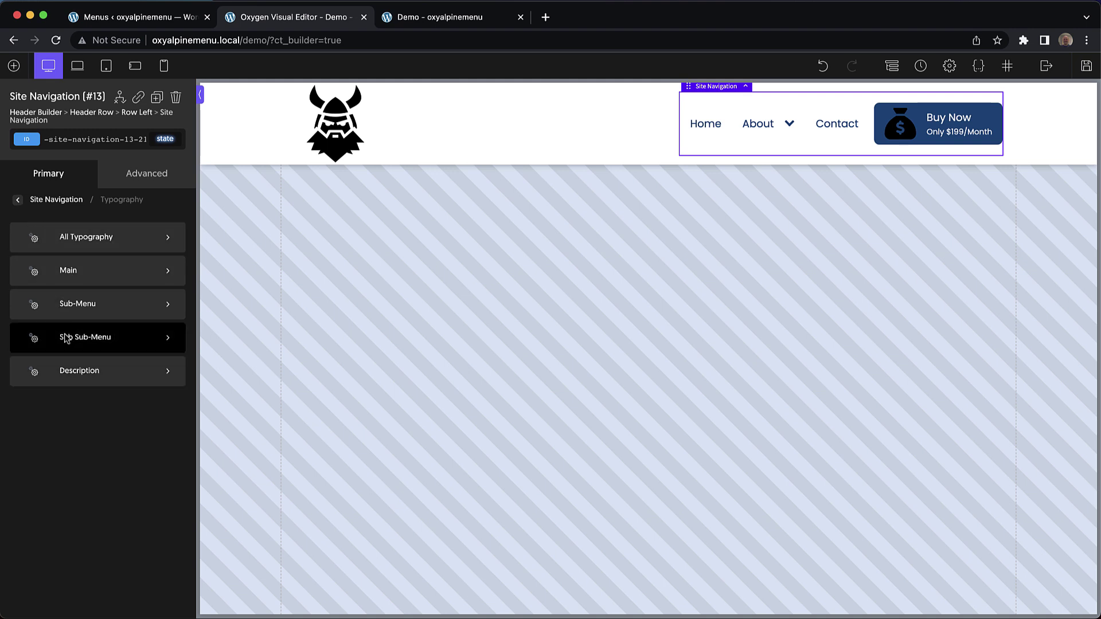
click(17, 201)
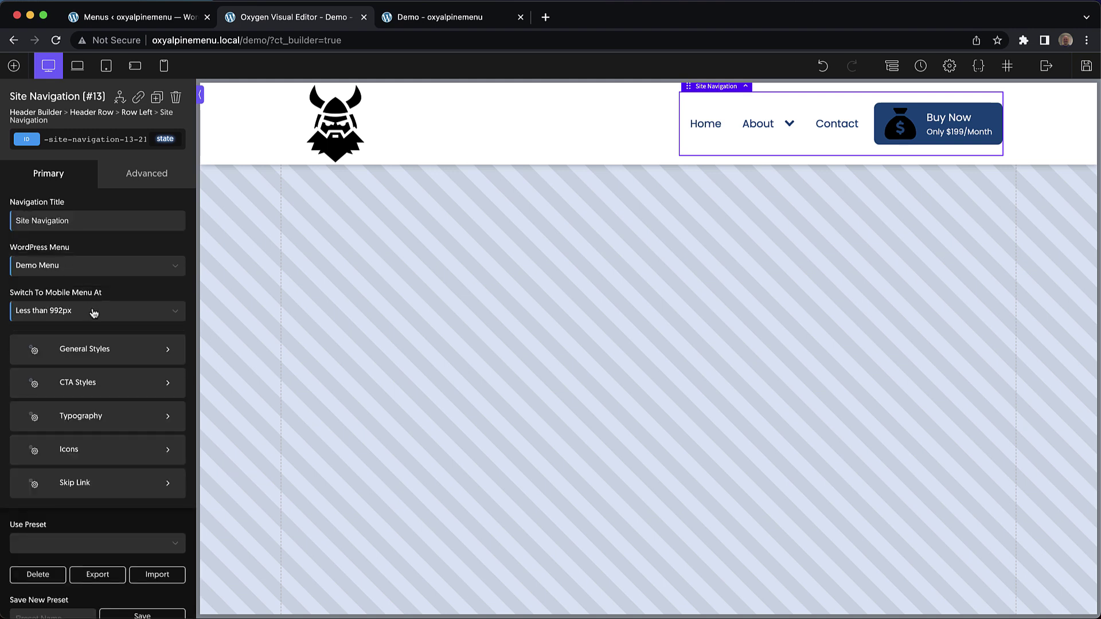
click(122, 449)
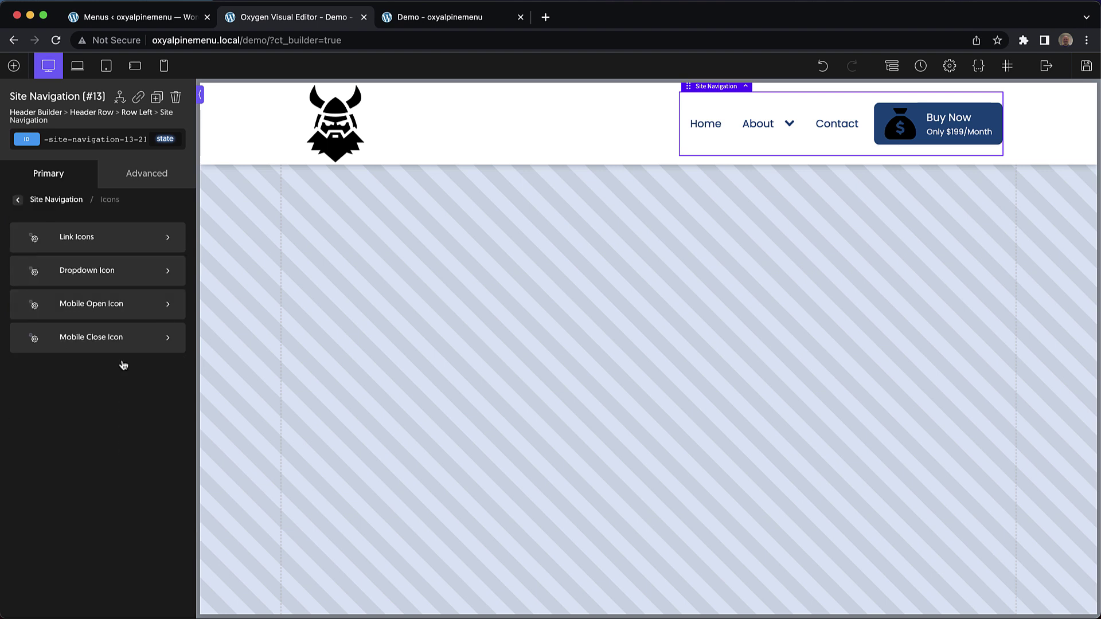
Step: Shrink the navigation link icons to 35 px and invert them on sub-menus and CTAs
click(119, 243)
drag(131, 247, 115, 247)
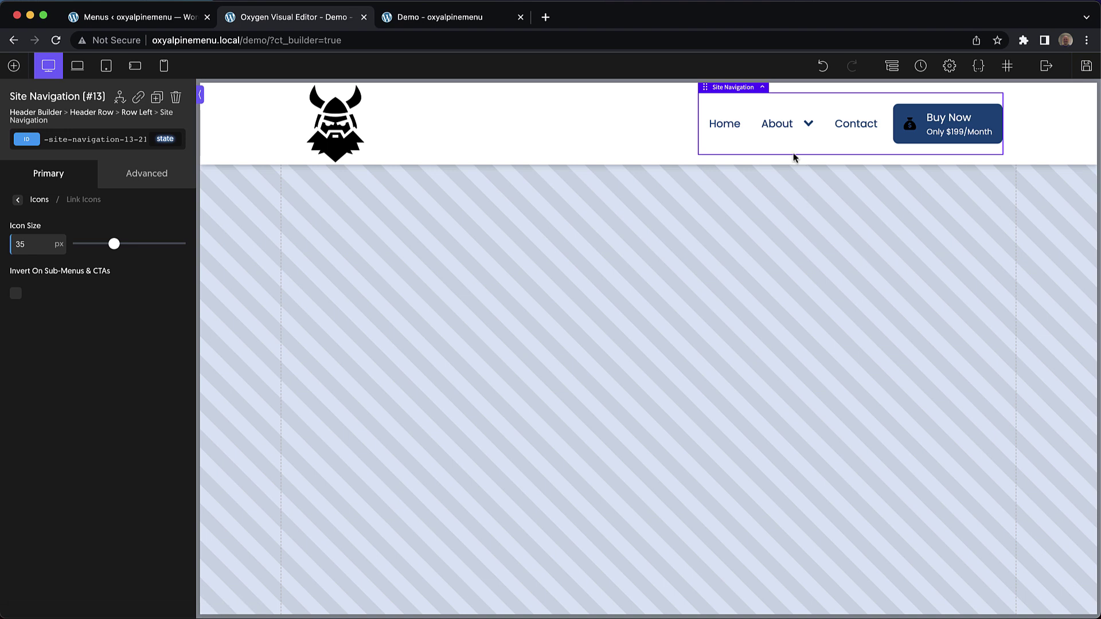
click(16, 293)
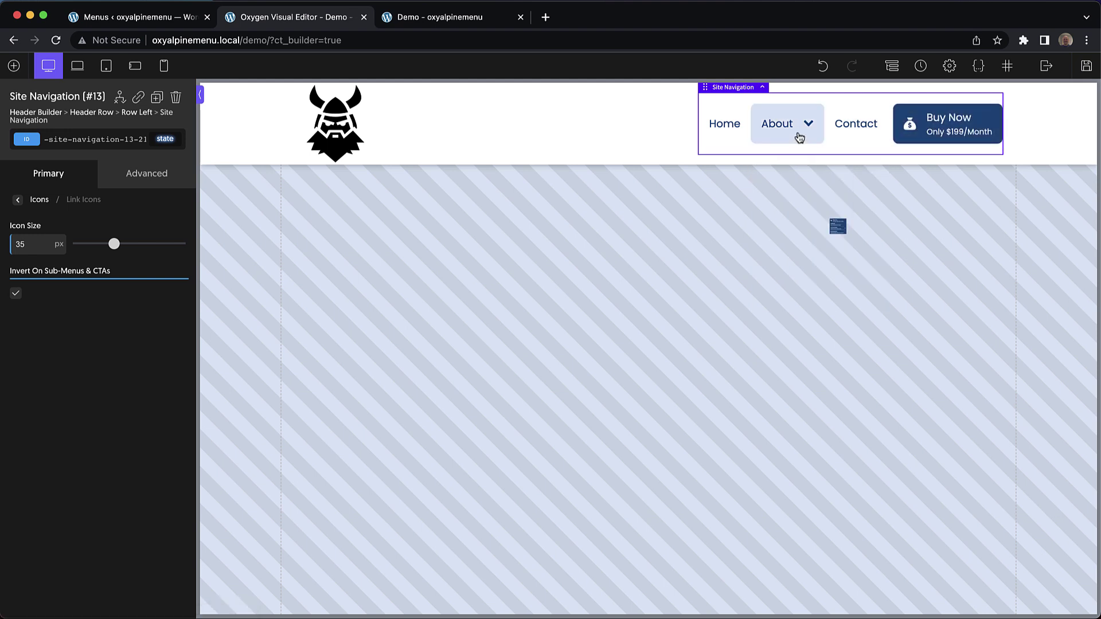
Step: Review the Dropdown Icon's Font Awesome choices, then return to the main navigation settings
mouse_move(796, 126)
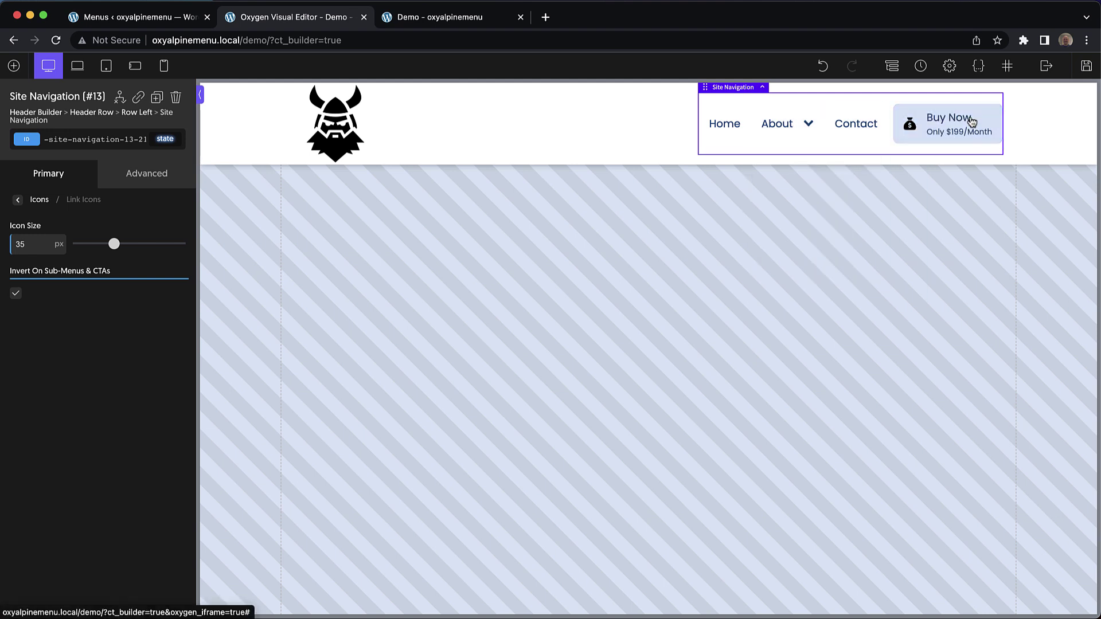
click(17, 200)
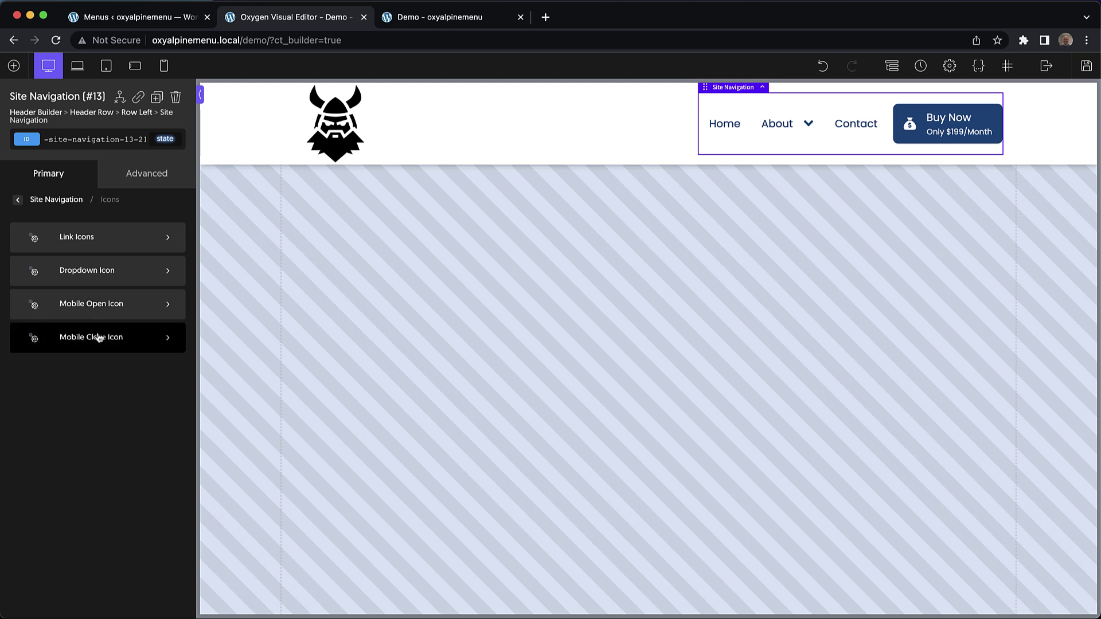
click(109, 278)
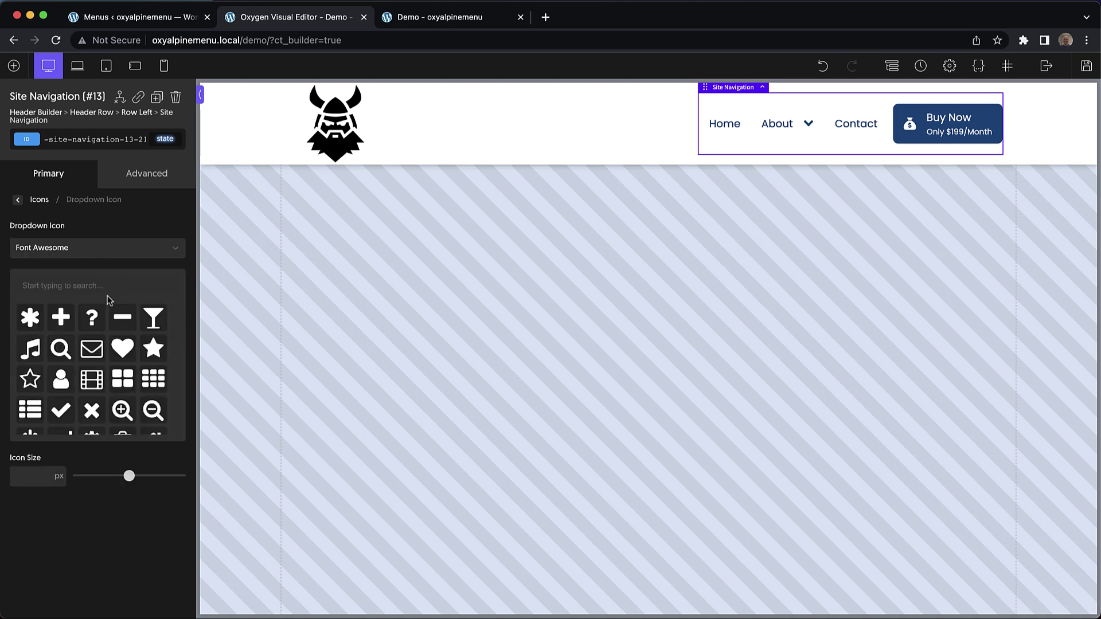
click(17, 202)
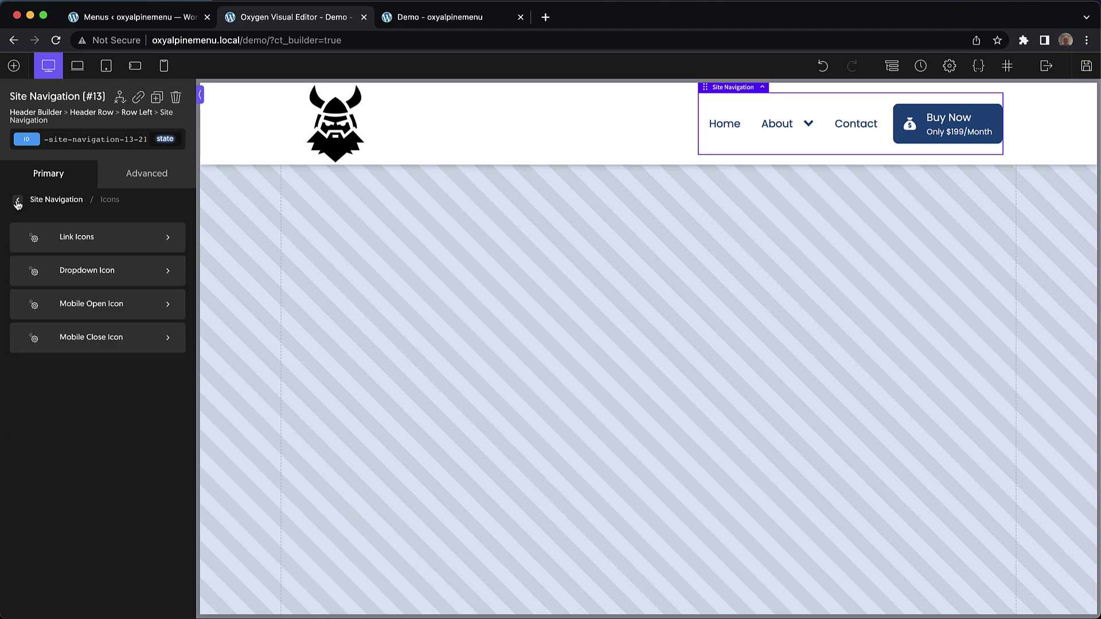
click(18, 202)
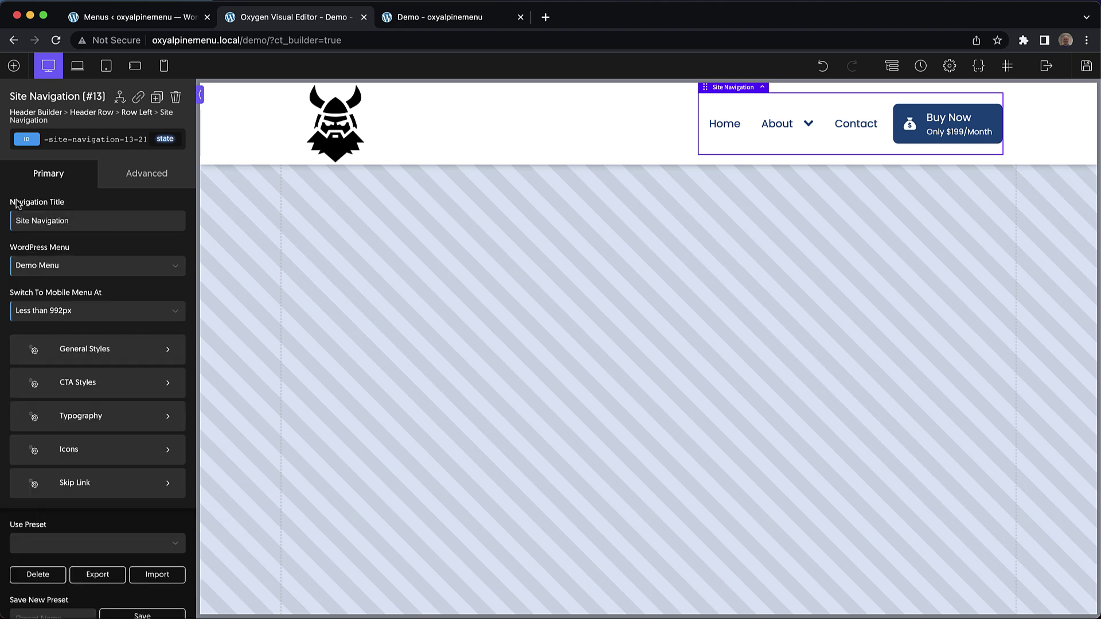
Step: Enable the skip link, styled as a button and targeting #main, then return to main settings
click(81, 484)
click(16, 248)
click(16, 249)
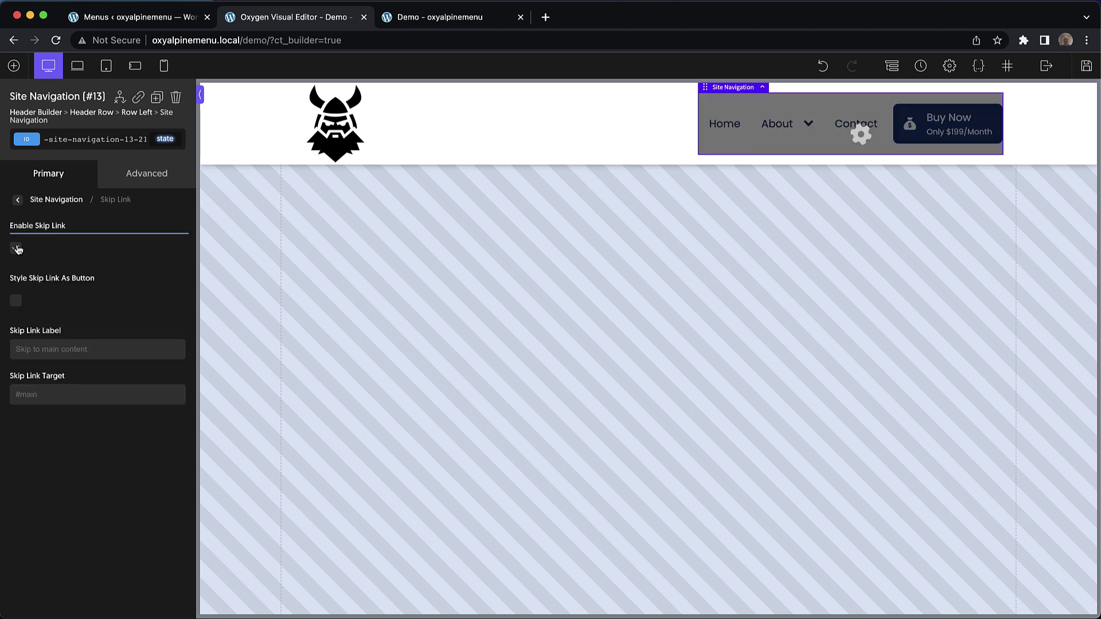
click(16, 303)
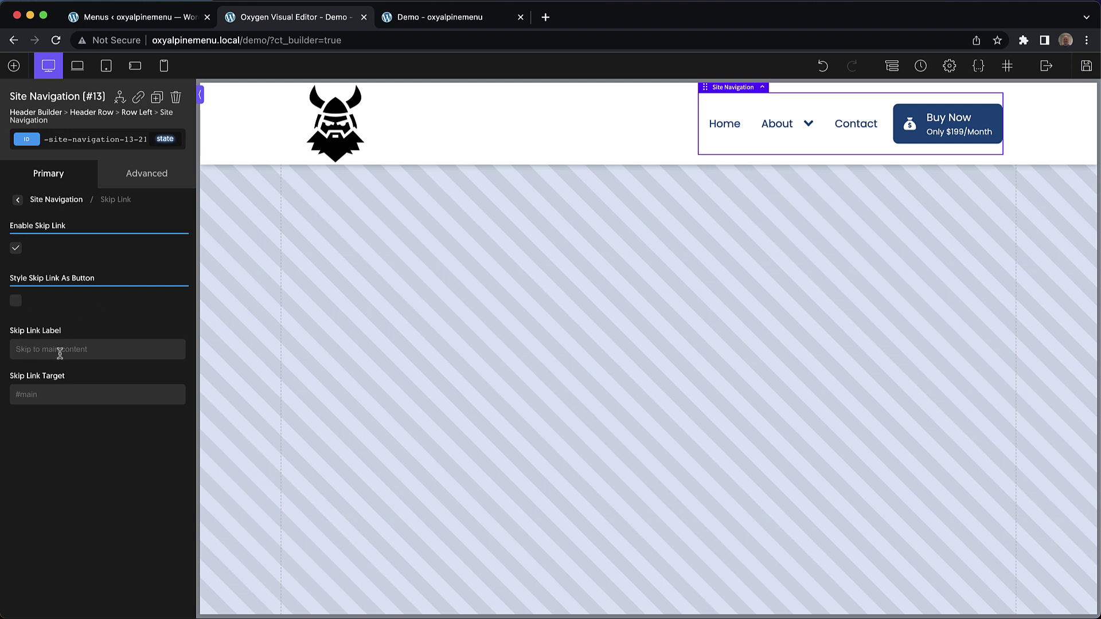
drag(41, 395, 6, 397)
click(18, 200)
scroll(123, 437, down, 2)
scroll(122, 435, up, 2)
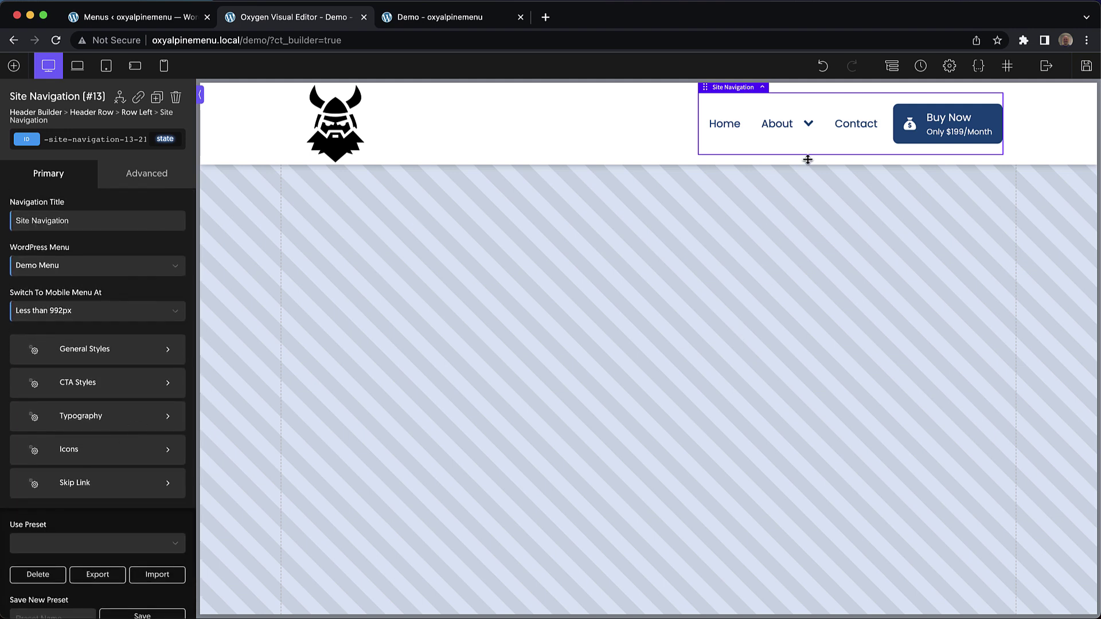
mouse_move(799, 141)
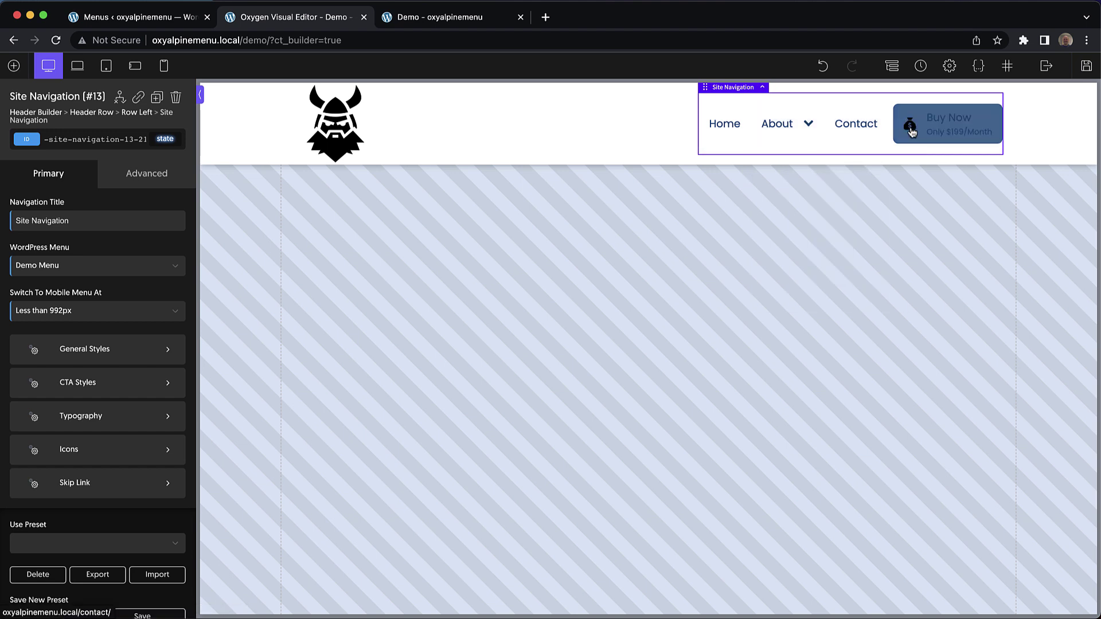
Step: Save the header and reload the live Demo page to check the navy About dropdown
click(1086, 65)
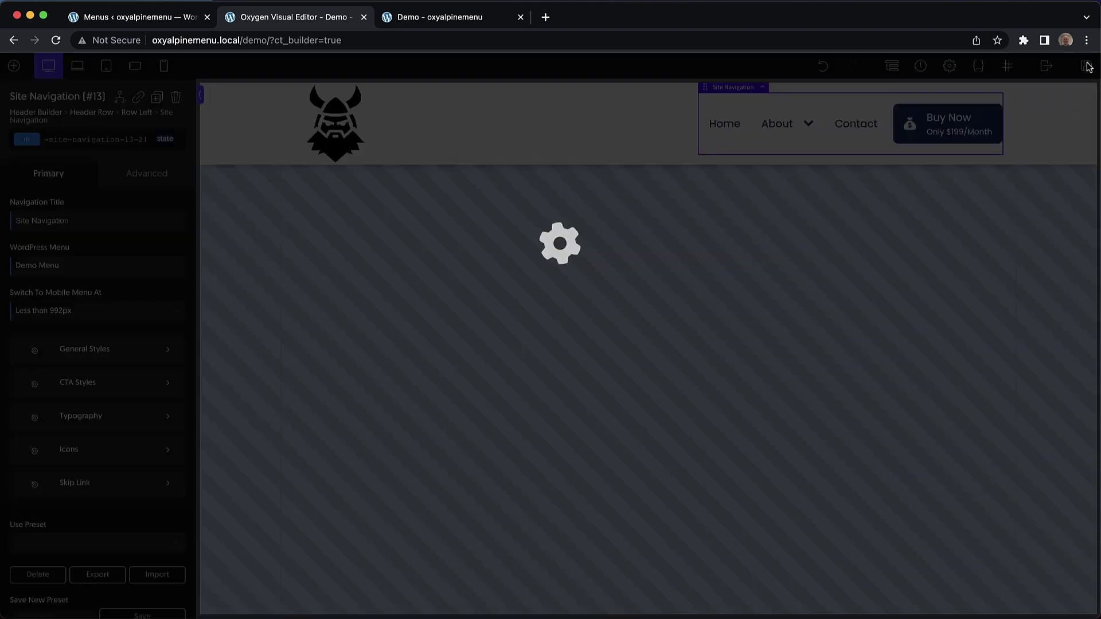
click(476, 21)
key(super+r)
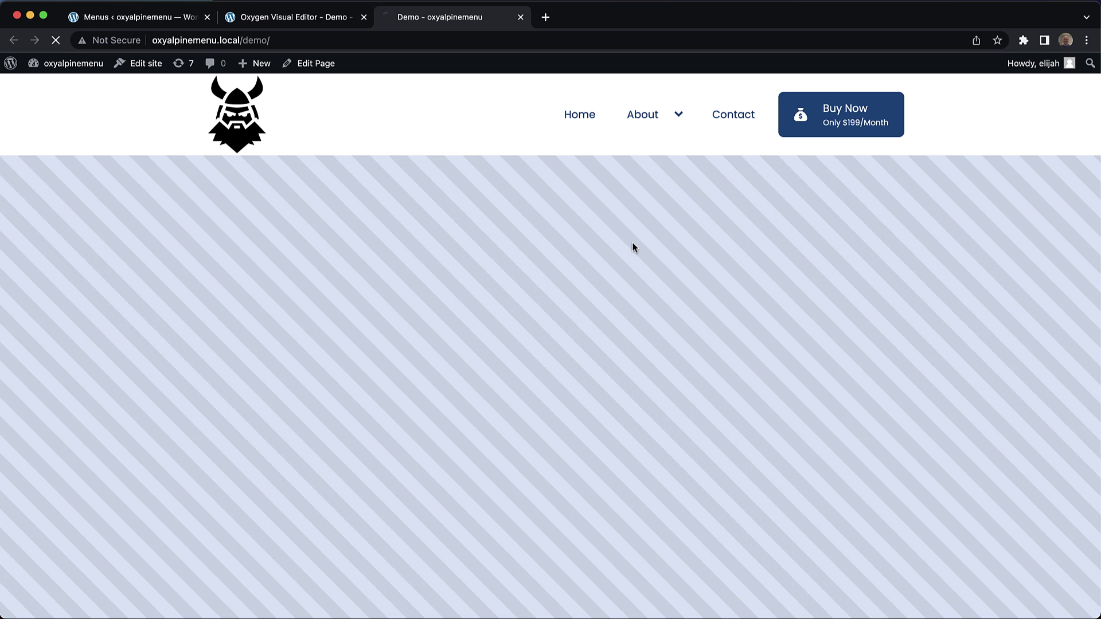
mouse_move(690, 116)
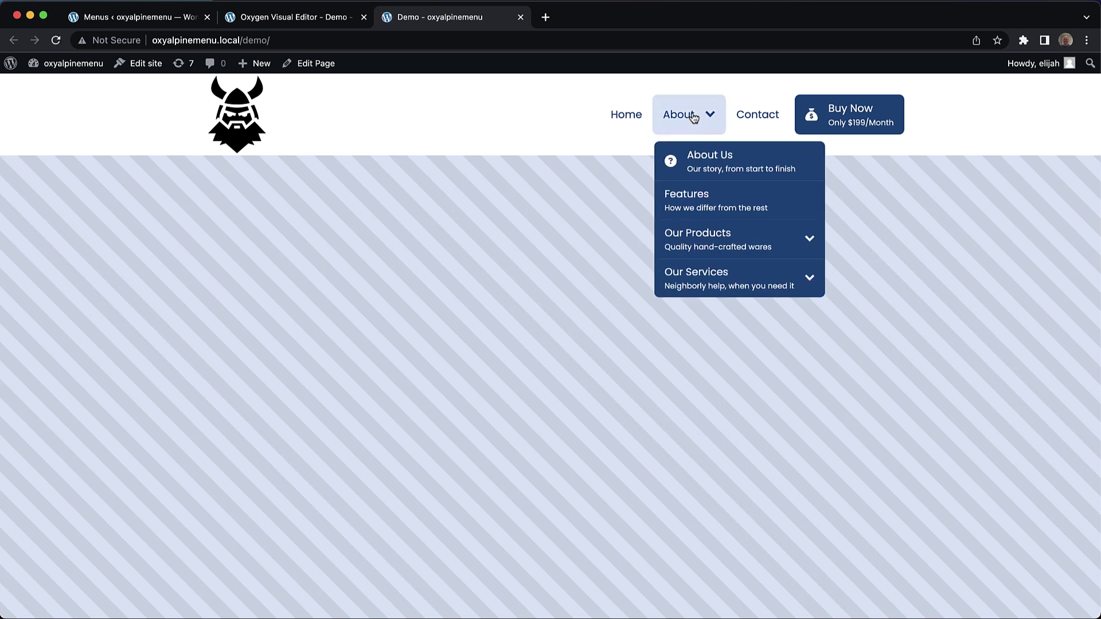
mouse_move(749, 240)
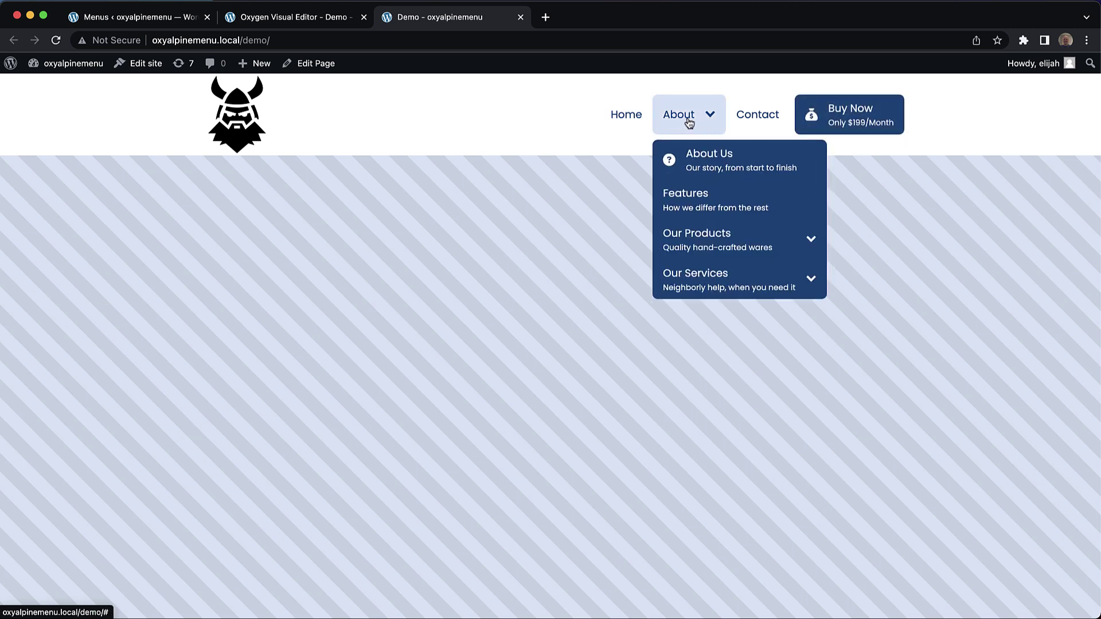
Step: Tab through the skip link and menu, opening About, Our Products and Our Services by keyboard
key(Tab)
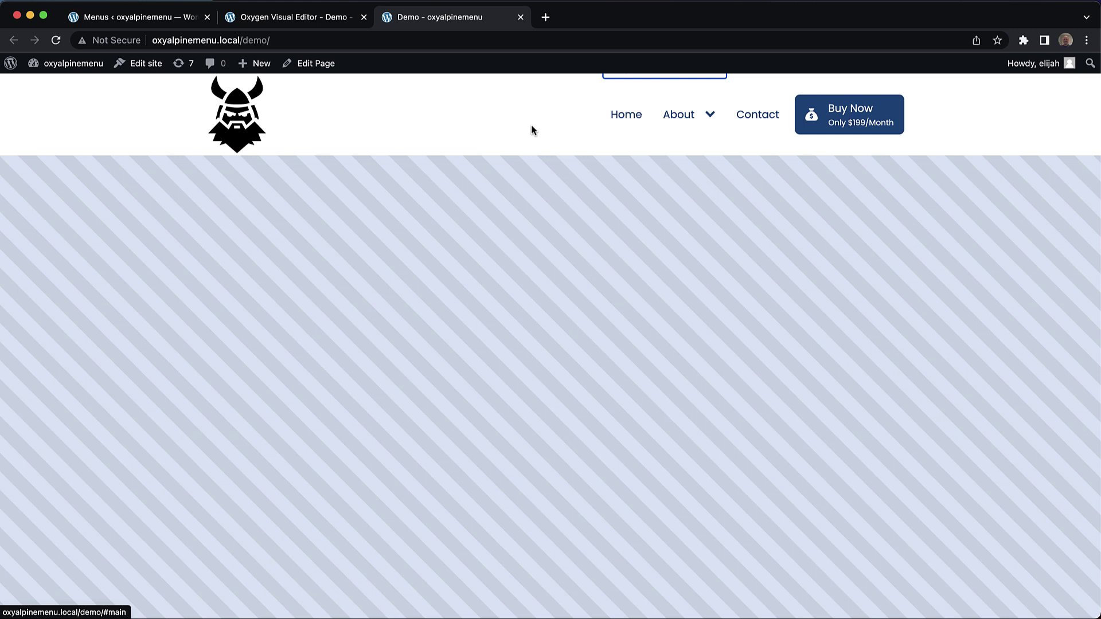
key(Tab)
key(Tab)
key(Tab)
key(Tab)
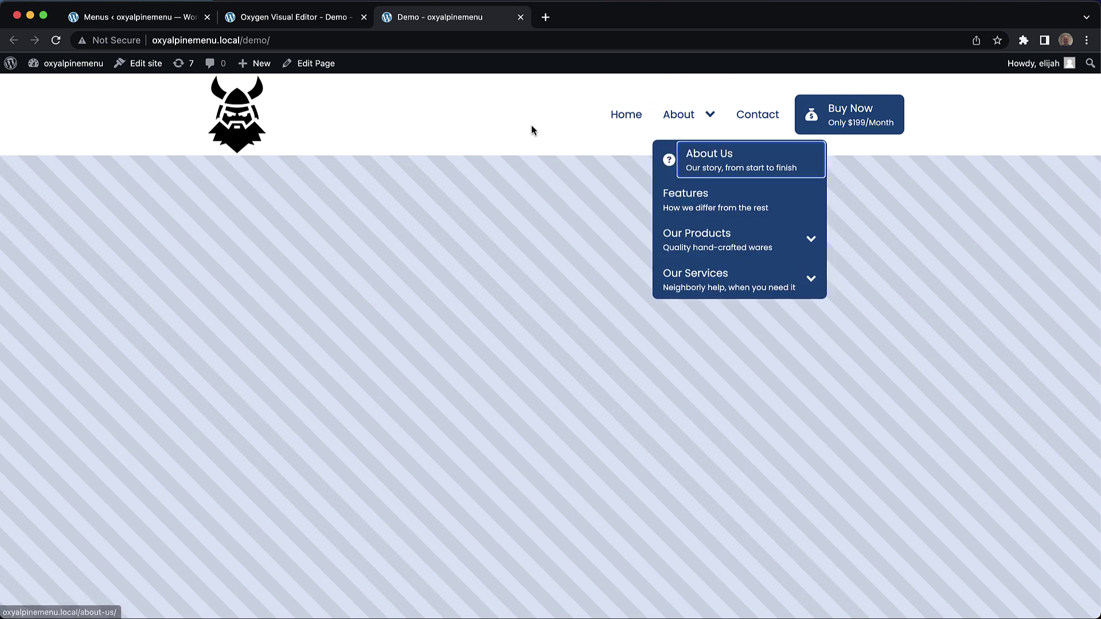
key(Tab)
key(Tab)
key(Tab)
key(Return)
key(Tab)
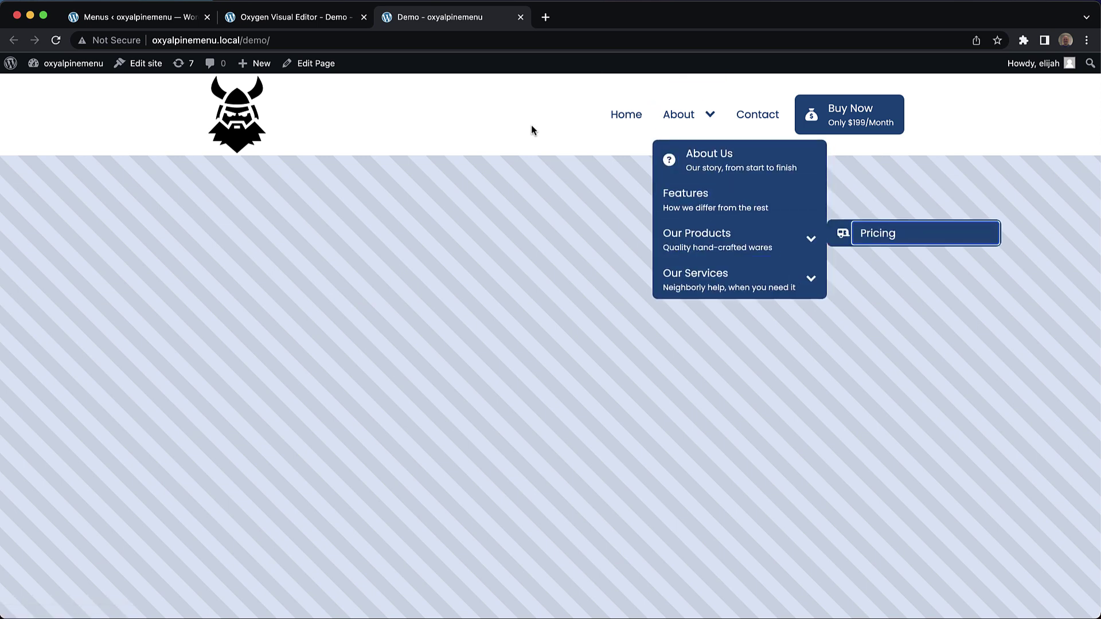
key(Tab)
key(Tab)
key(Return)
key(Tab)
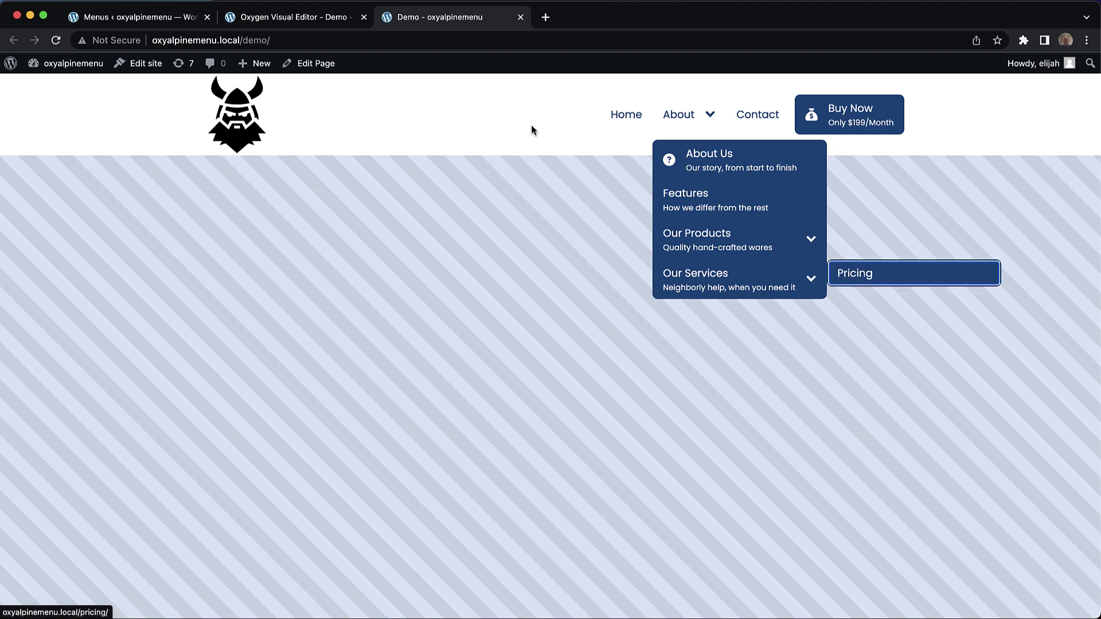
key(Tab)
key(Tab)
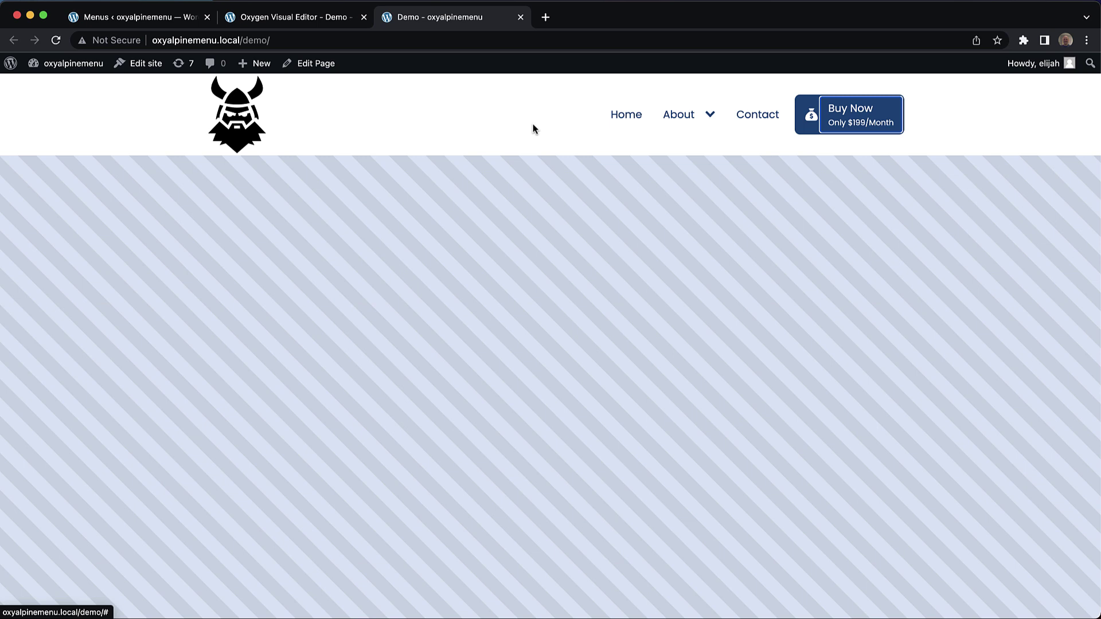
click(533, 129)
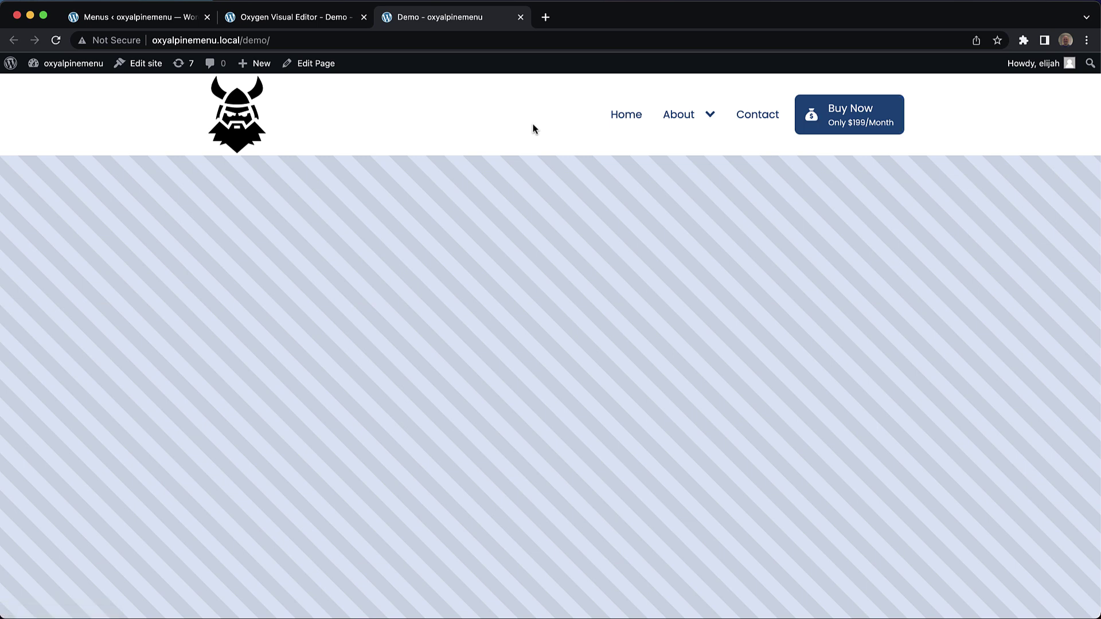